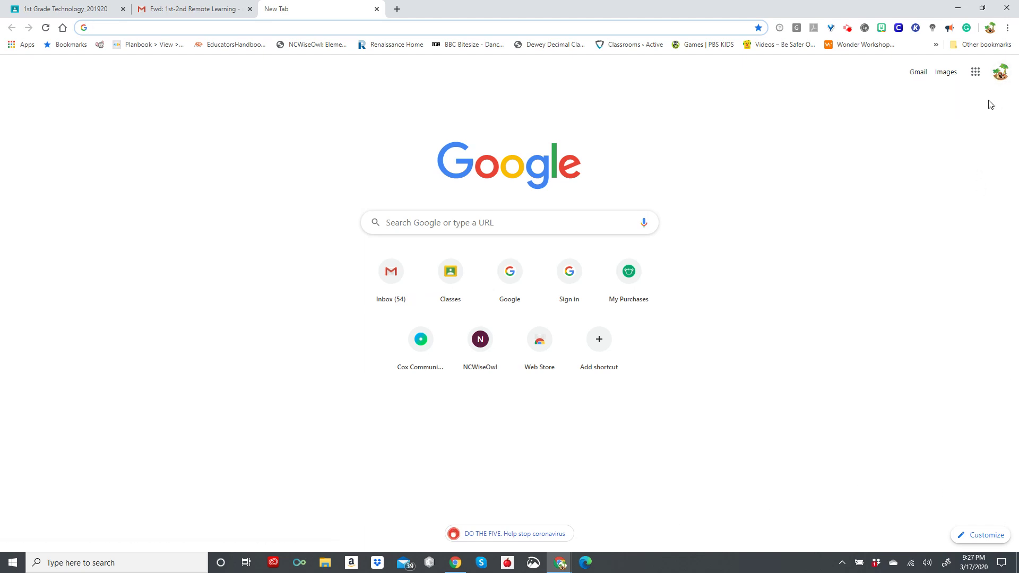
# Step: Browse and close the Google apps list, then enter classroom.google.com as the web address
pyautogui.click(974, 74)
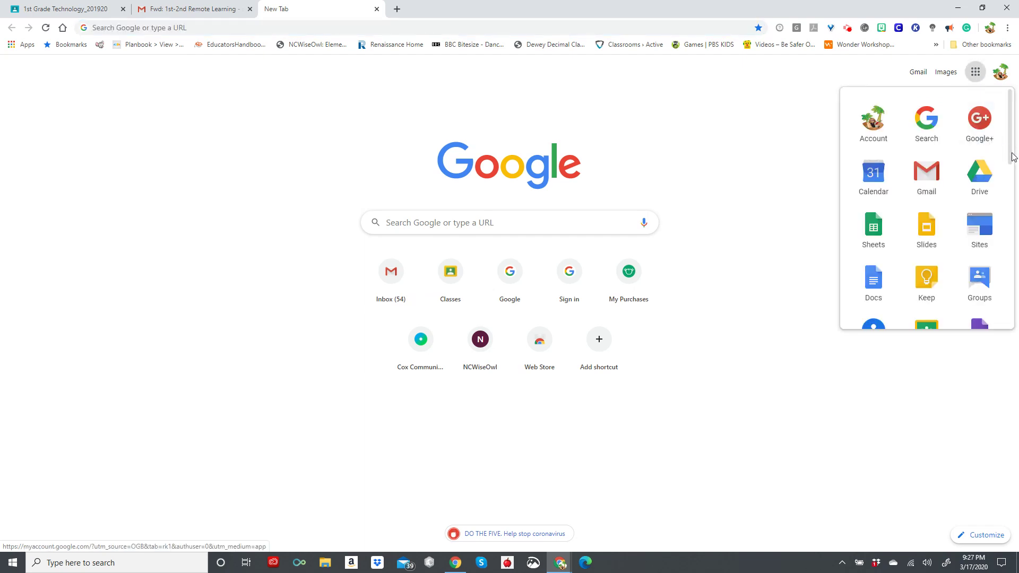
pyautogui.scroll(-2, 1013, 164)
pyautogui.moveTo(1013, 164); pyautogui.dragTo(1009, 201)
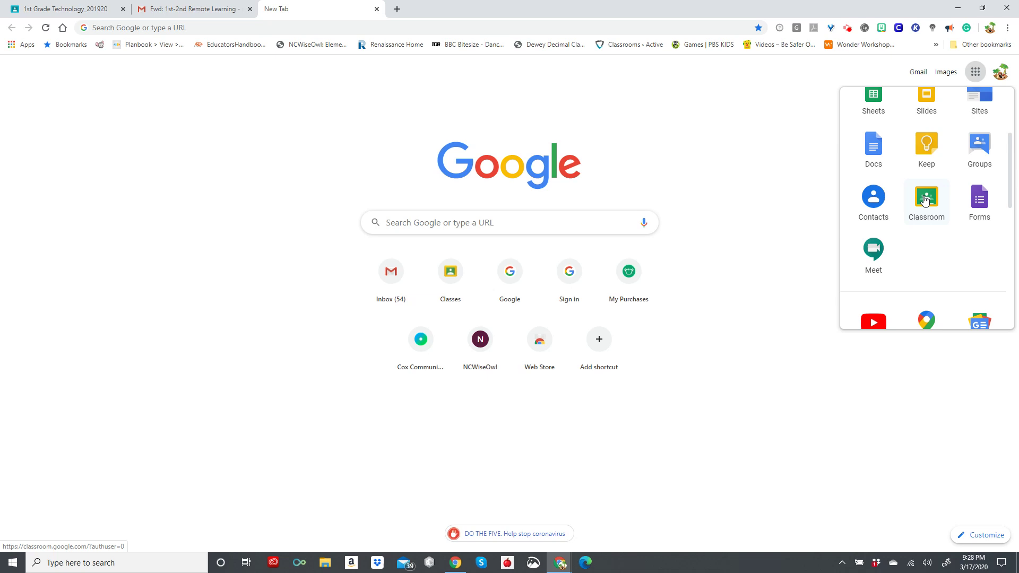
pyautogui.click(499, 221)
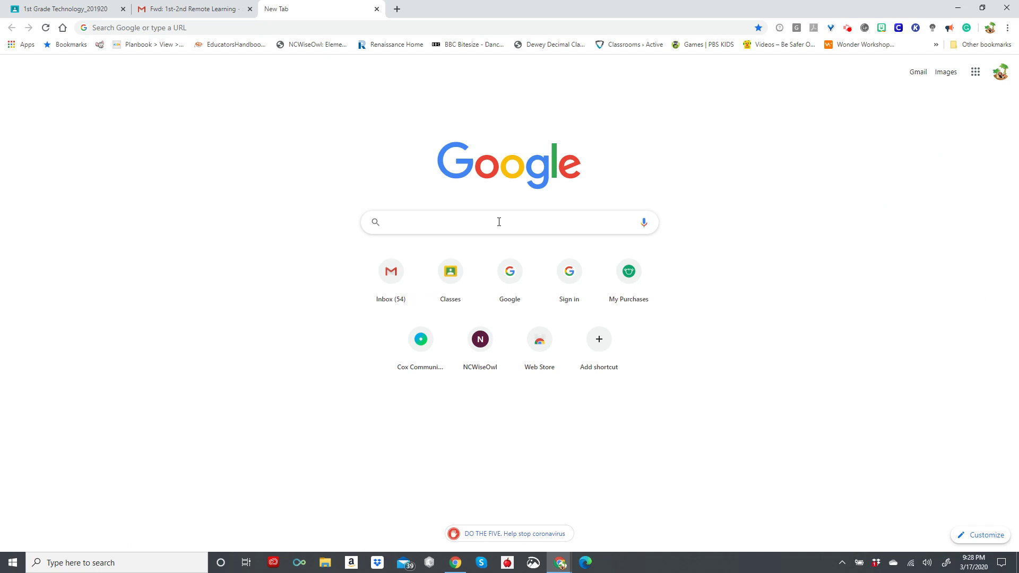
pyautogui.click(231, 24)
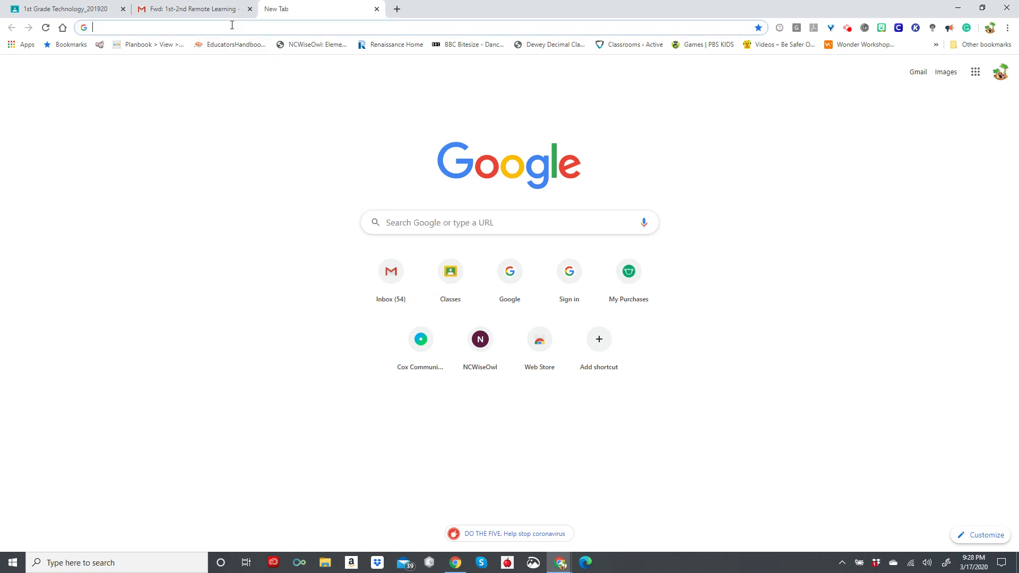
pyautogui.write('classr')
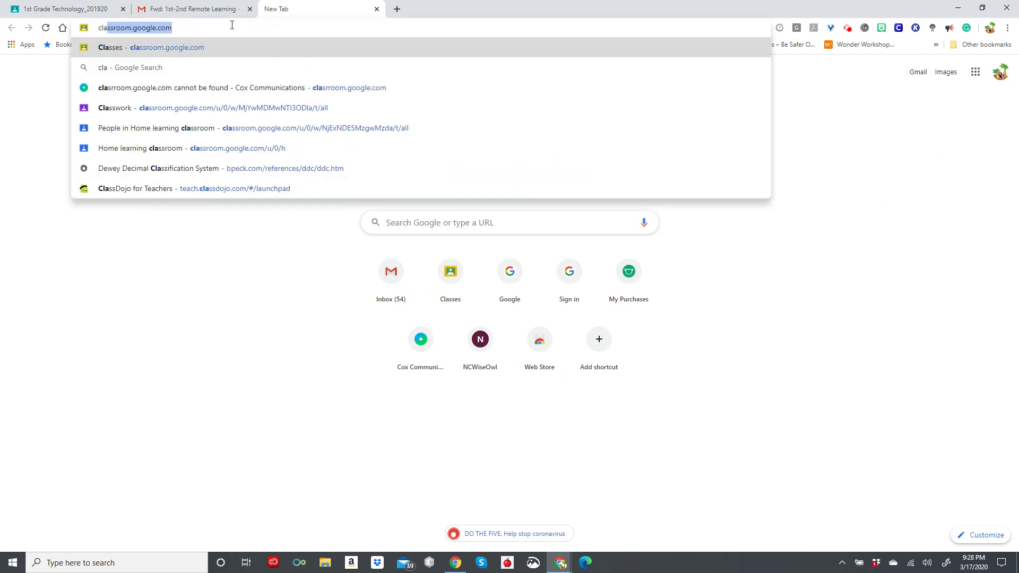
pyautogui.write('oom')
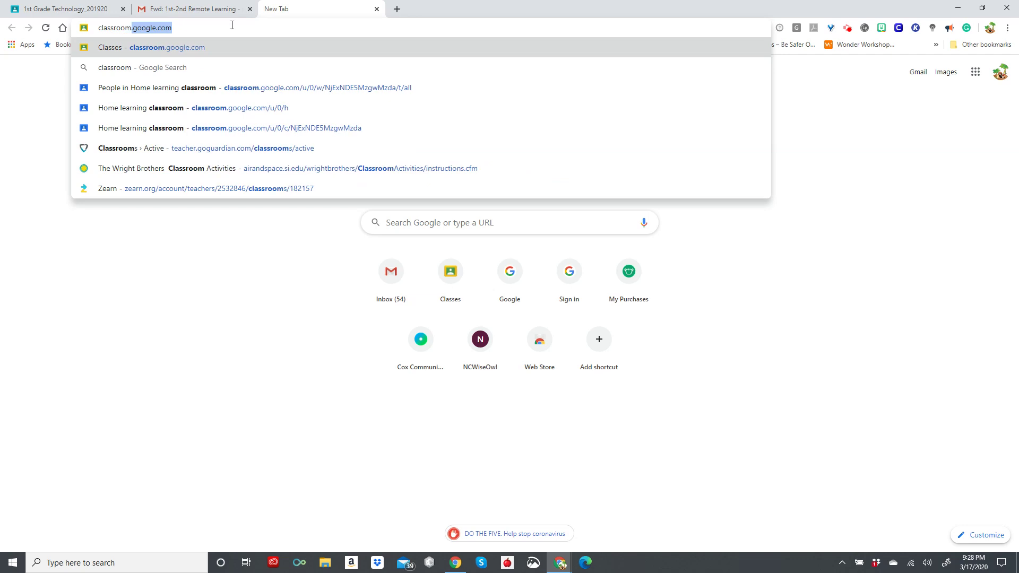
pyautogui.write('.goo')
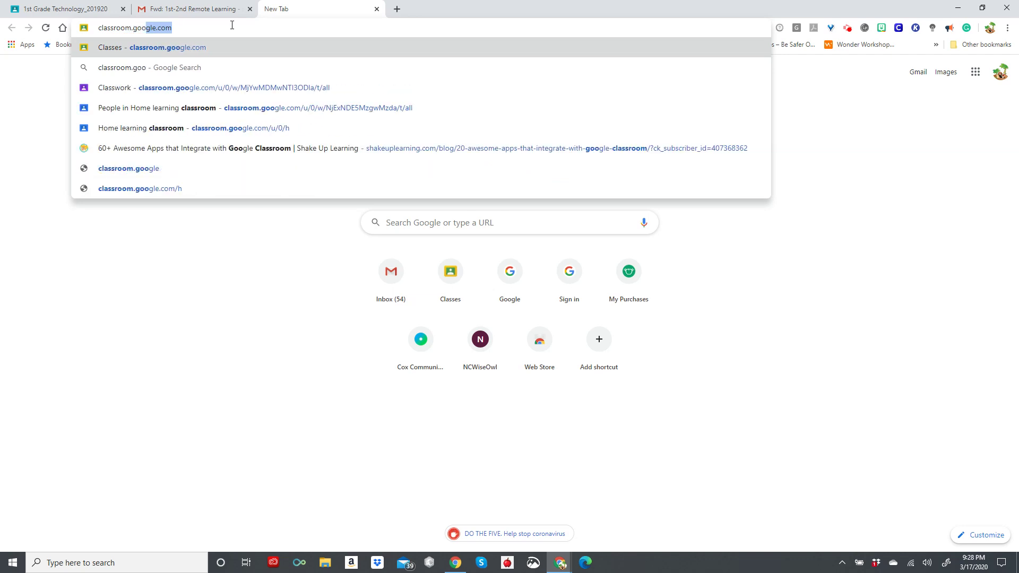
pyautogui.write('gle.com/u/0/h')
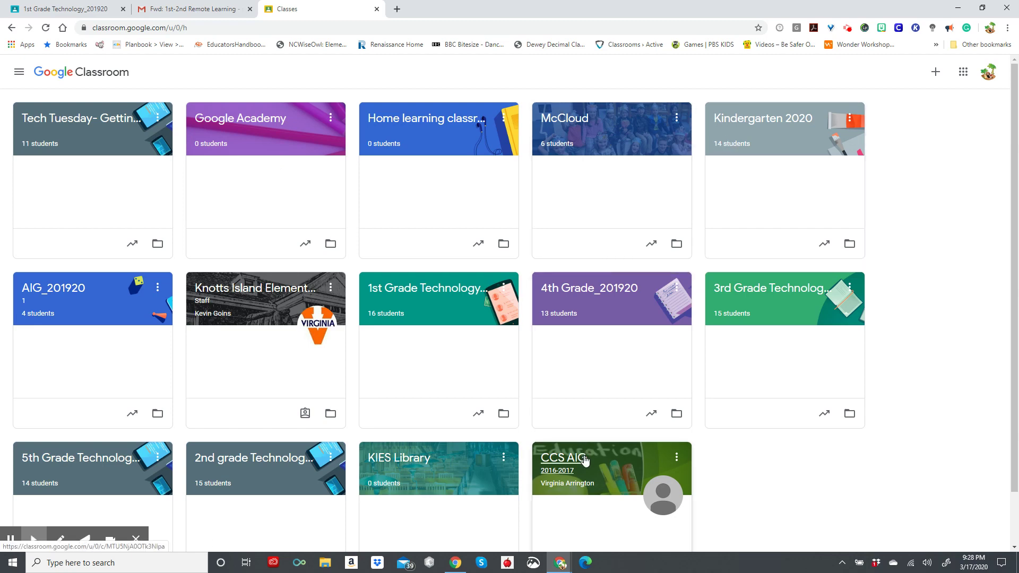
# Step: Scroll down through the class cards to CCS AIG and back up to Tech Tuesday
pyautogui.scroll(-1, 620, 439)
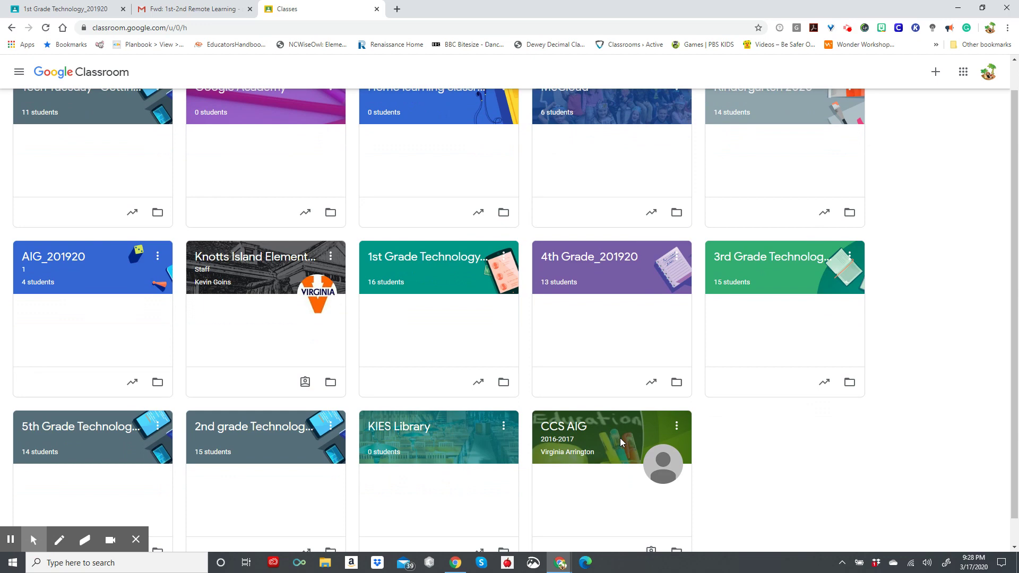
pyautogui.scroll(-1, 620, 439)
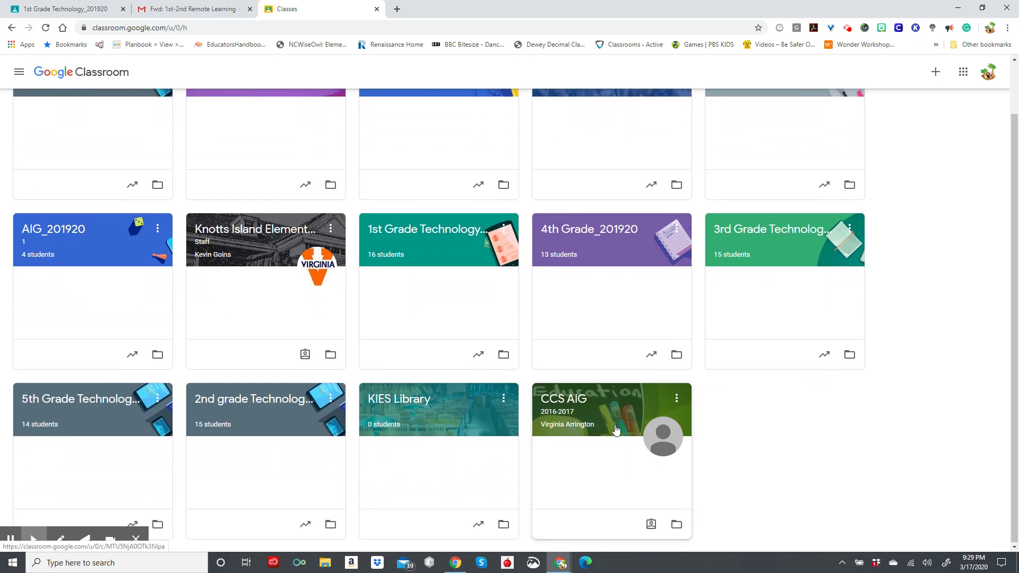
pyautogui.scroll(1, 614, 431)
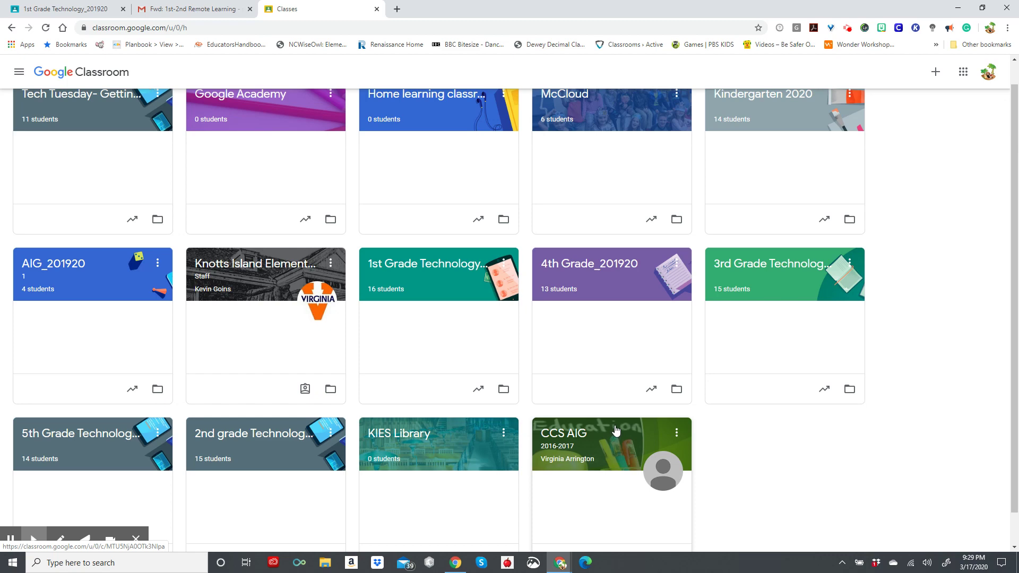
pyautogui.scroll(1, 616, 403)
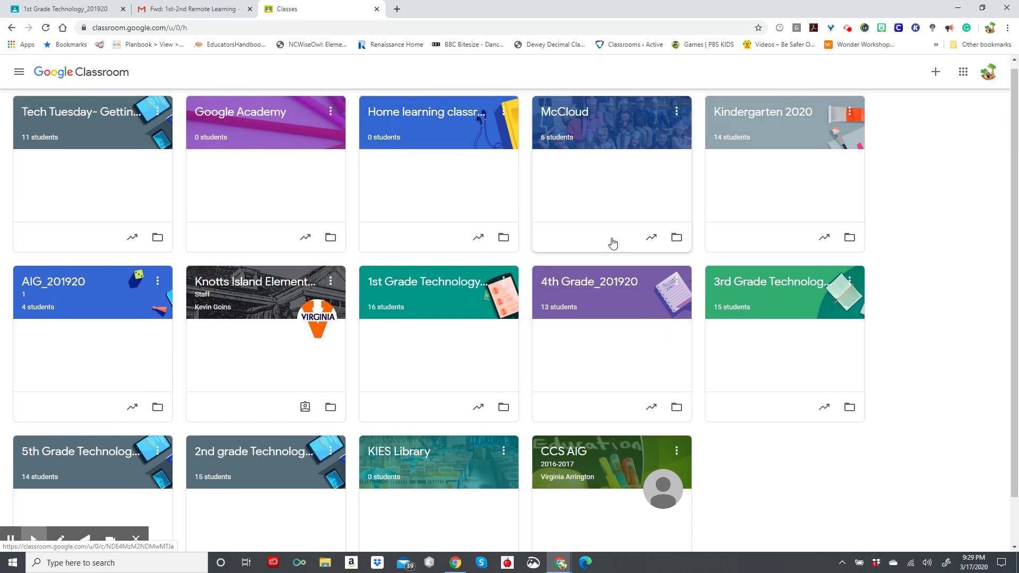
pyautogui.scroll(1, 617, 223)
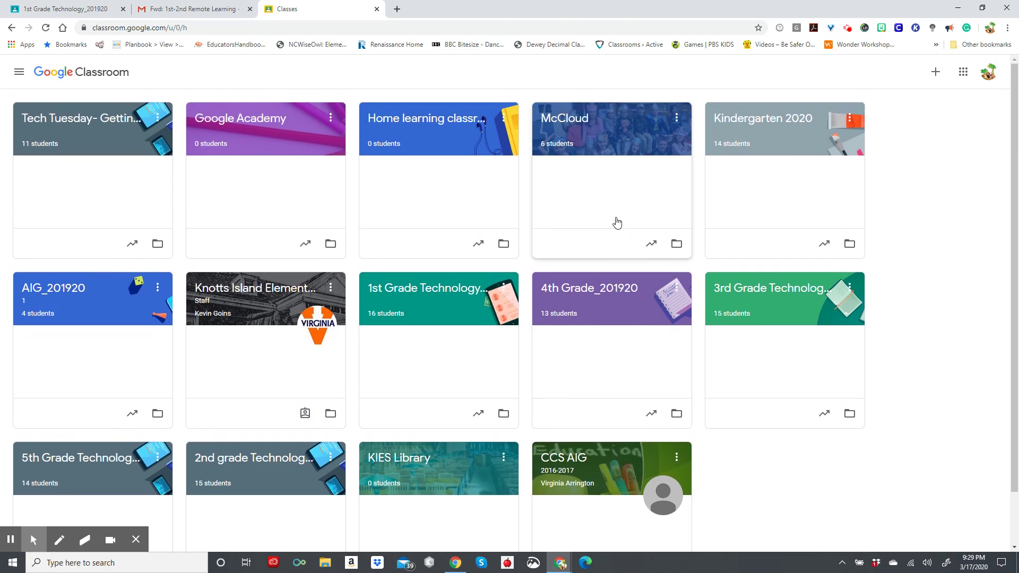
pyautogui.click(20, 73)
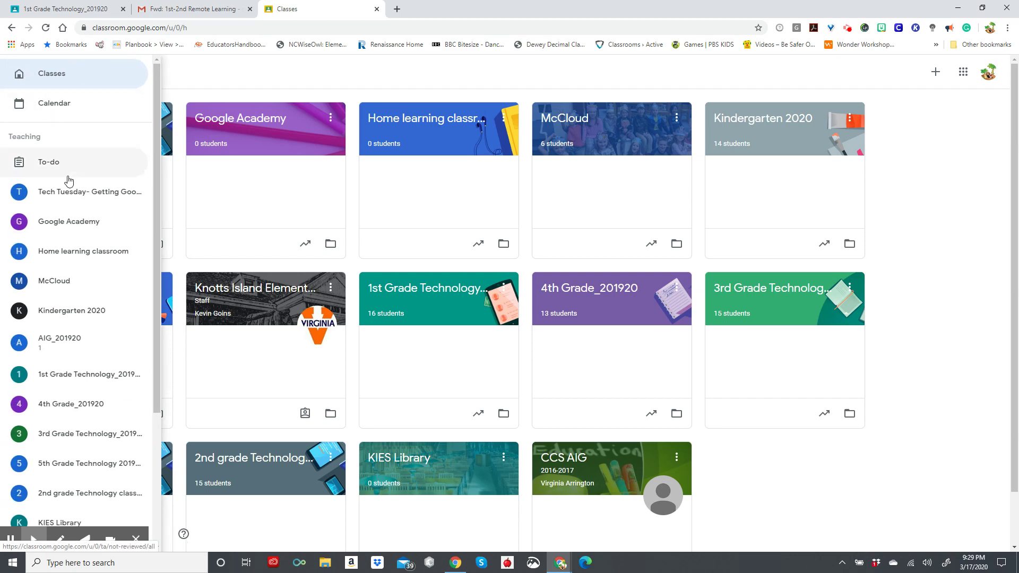
pyautogui.scroll(-3, 69, 167)
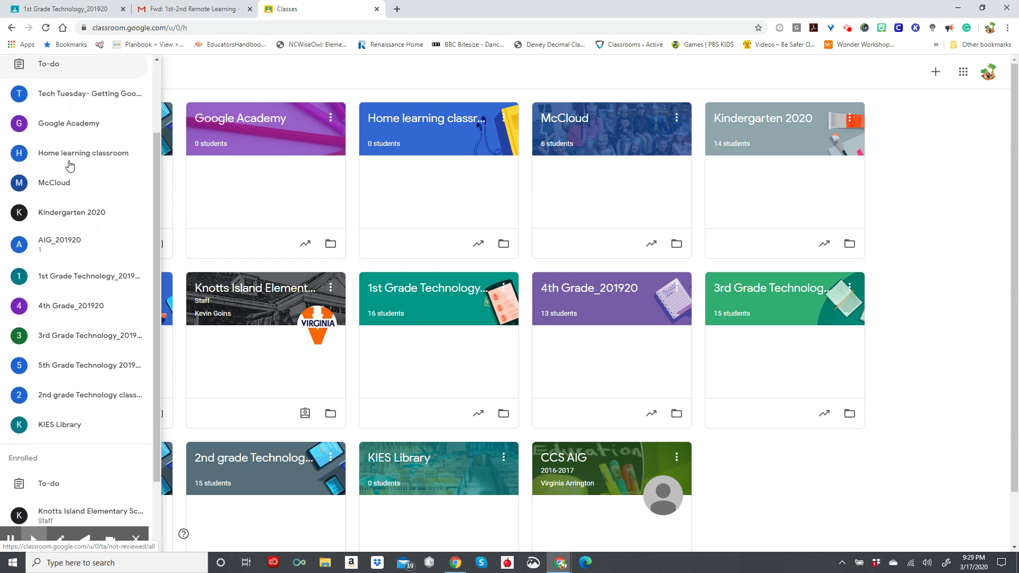
pyautogui.scroll(-1, 71, 154)
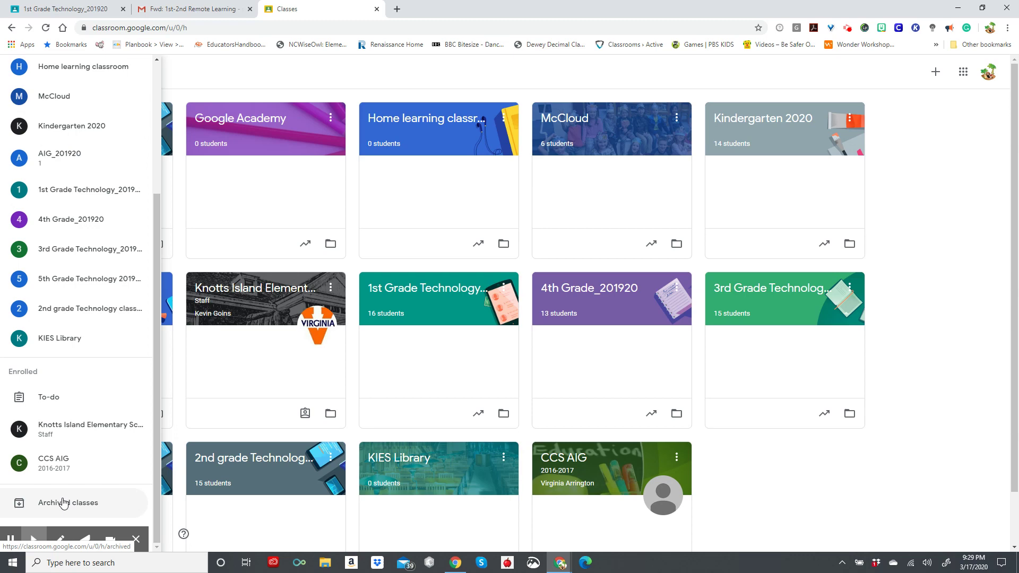
pyautogui.scroll(-1, 63, 501)
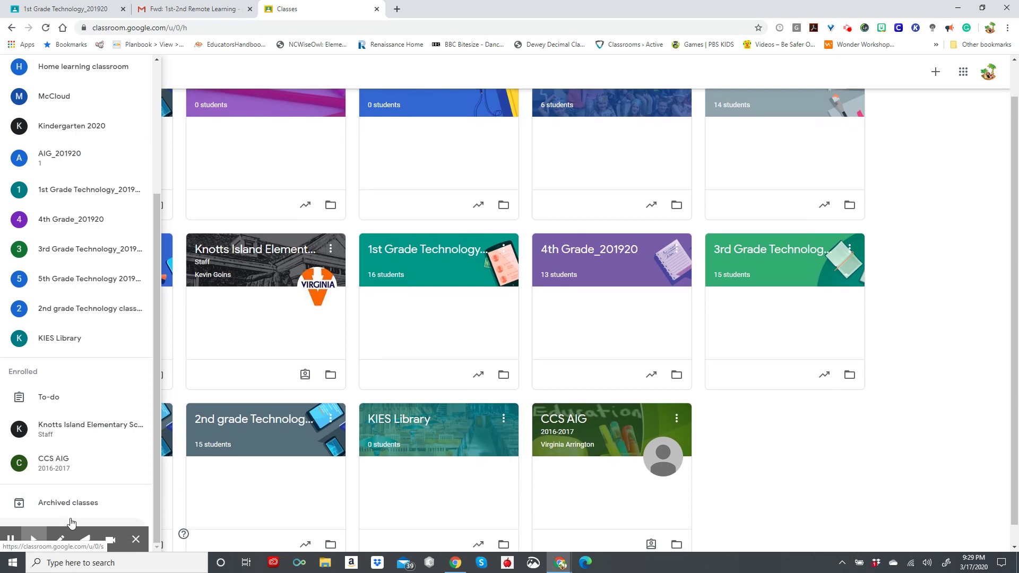
pyautogui.scroll(3, 71, 396)
pyautogui.scroll(3, 79, 383)
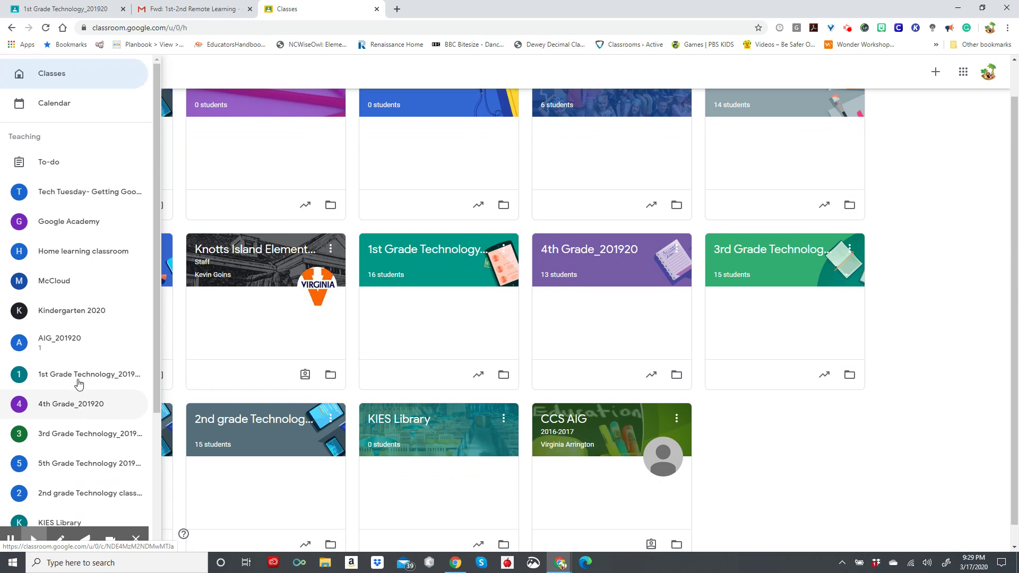
pyautogui.click(71, 75)
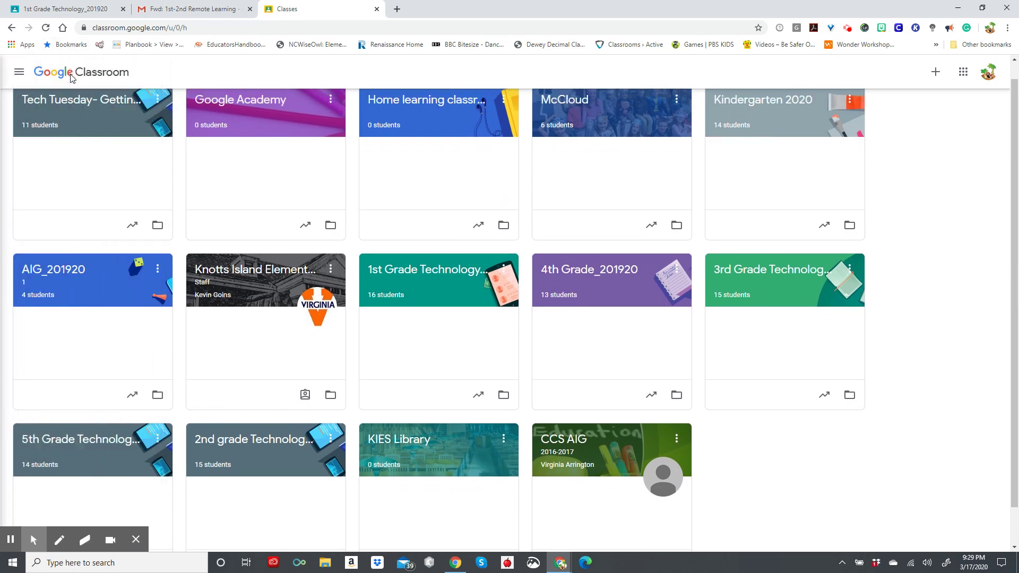
pyautogui.click(936, 71)
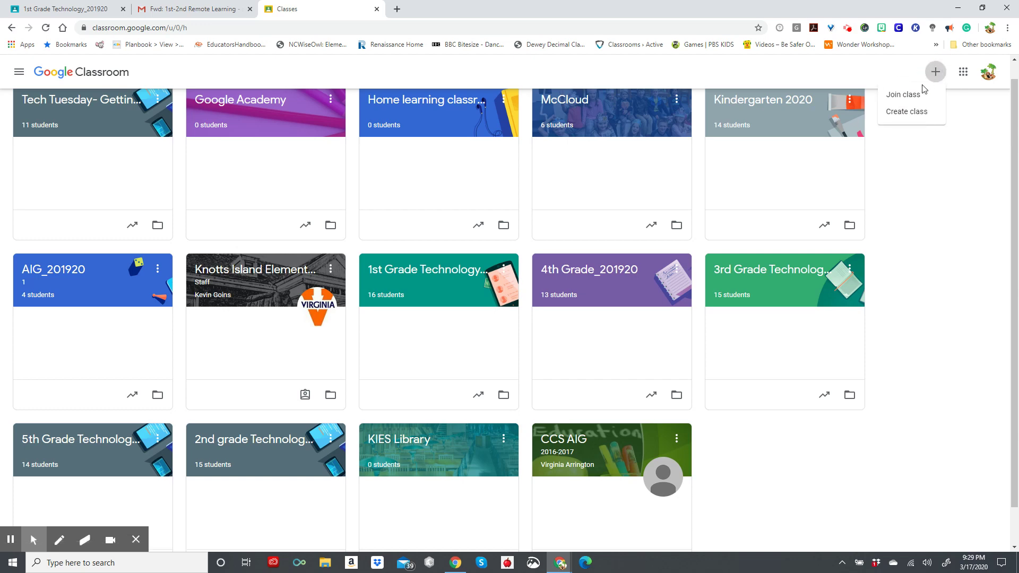
pyautogui.click(906, 117)
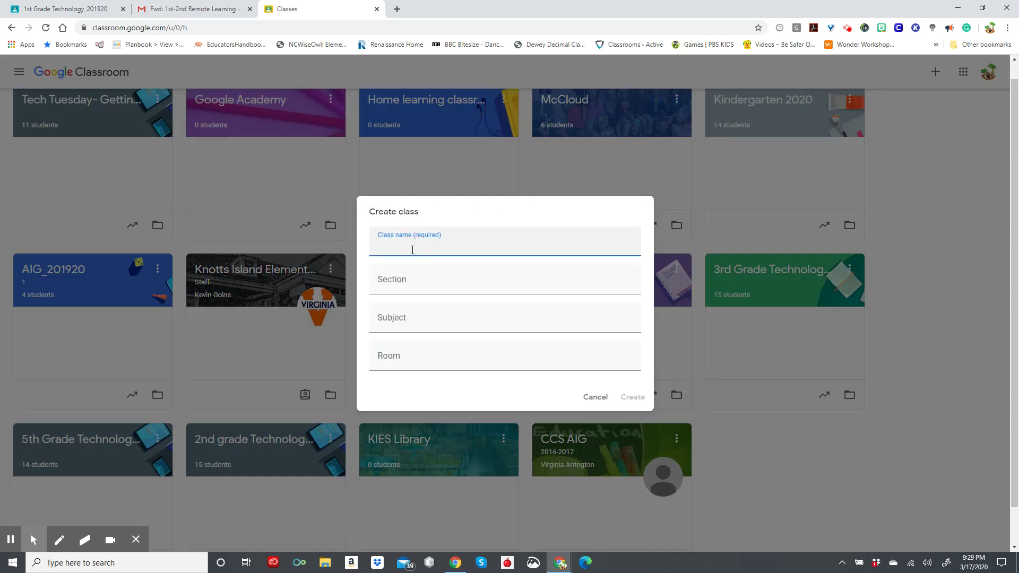
pyautogui.write('Home')
pyautogui.write('learning classroom')
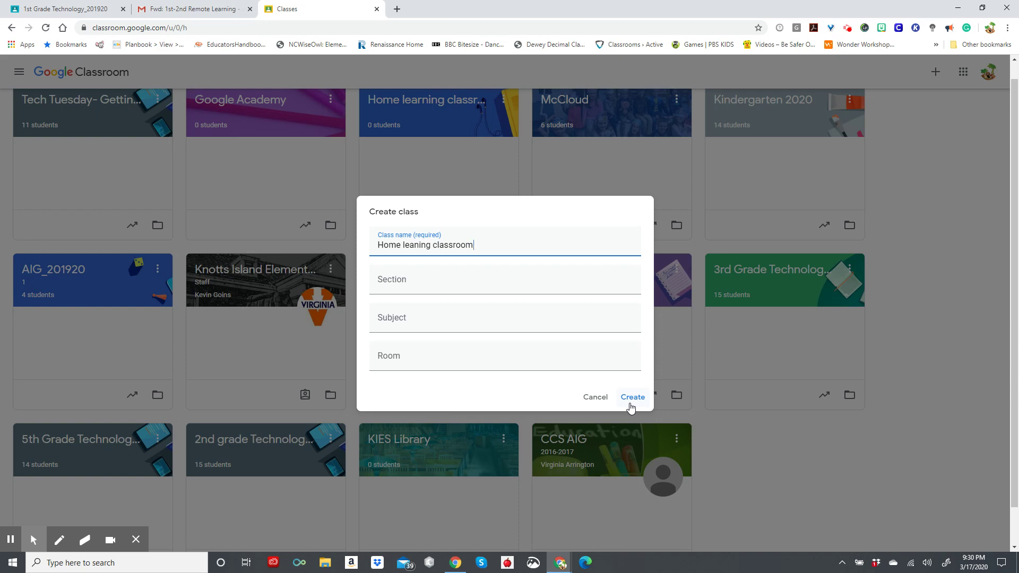
pyautogui.click(598, 399)
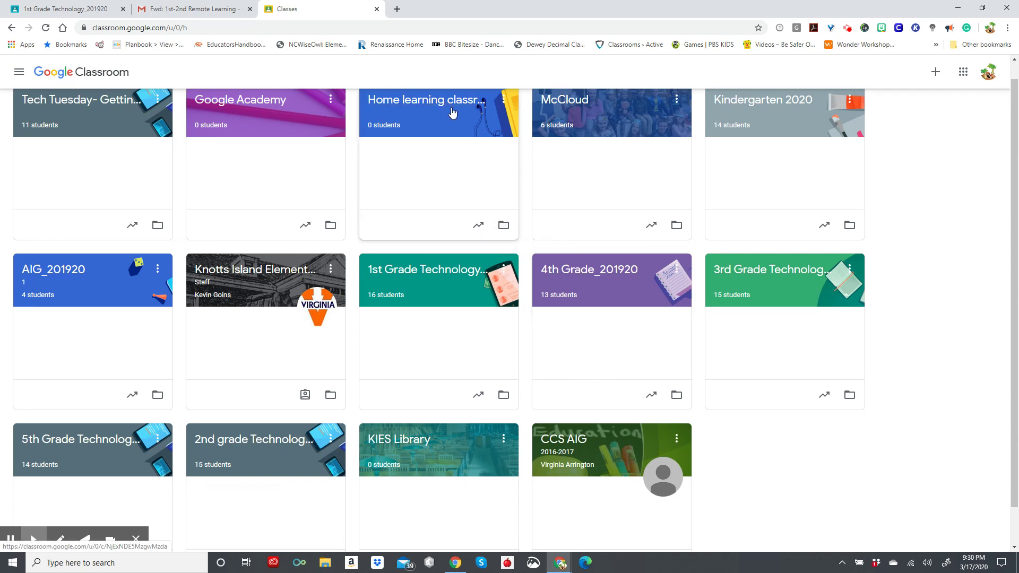
# Step: Open the Home learning classroom and browse the theme gallery without changing the blue theme
pyautogui.click(452, 111)
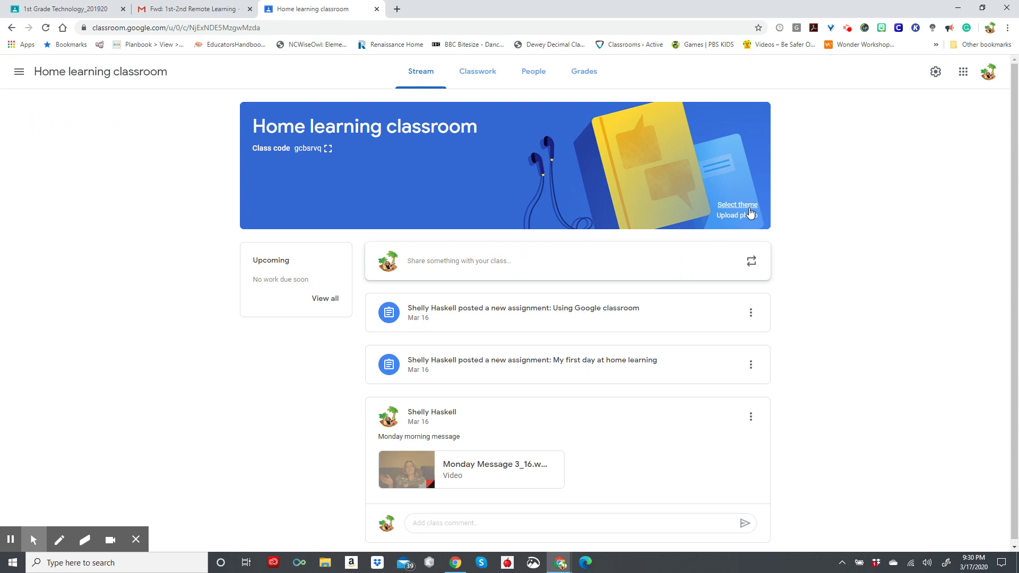
pyautogui.click(750, 207)
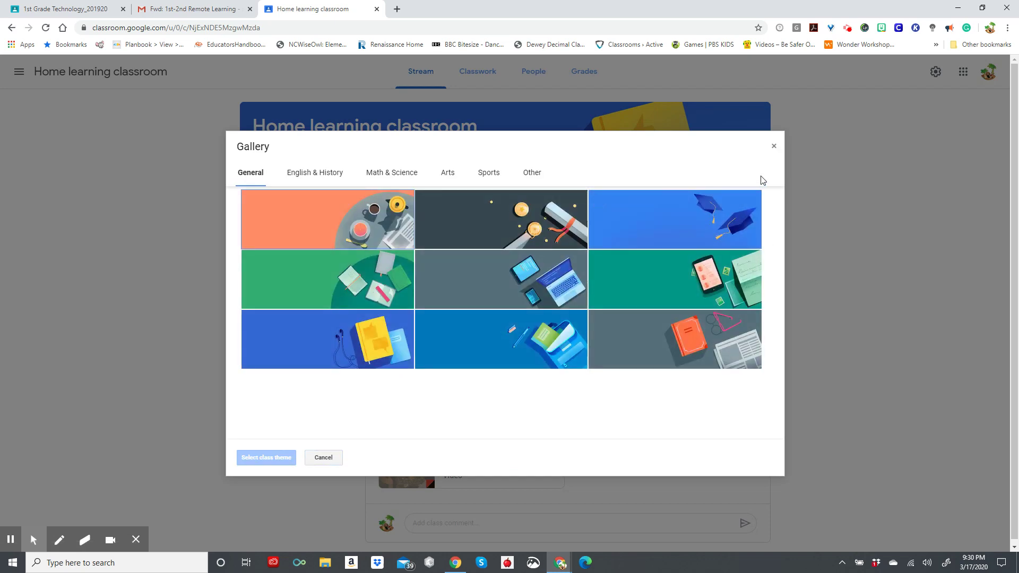
pyautogui.click(774, 148)
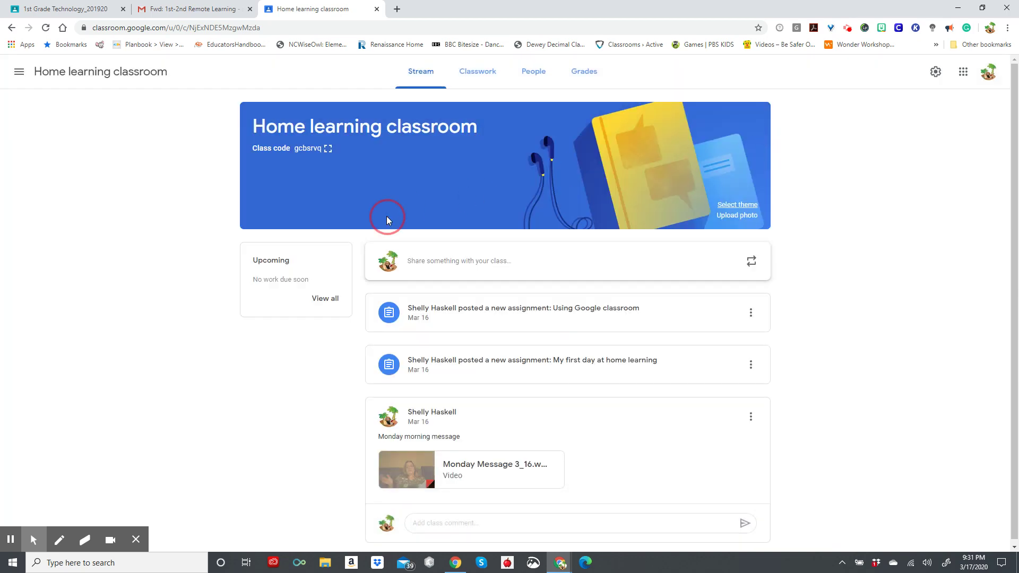
pyautogui.click(325, 153)
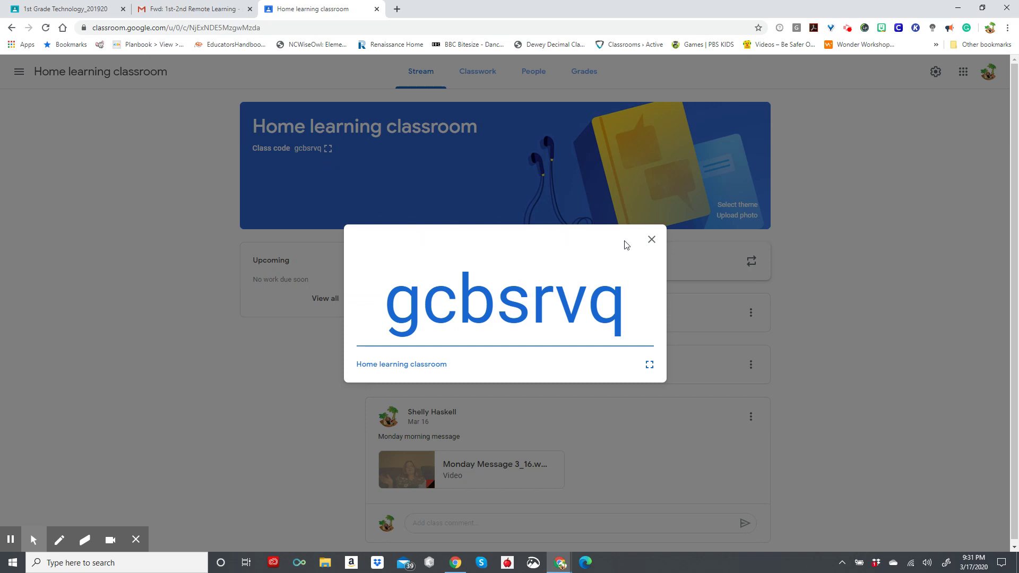
pyautogui.click(651, 240)
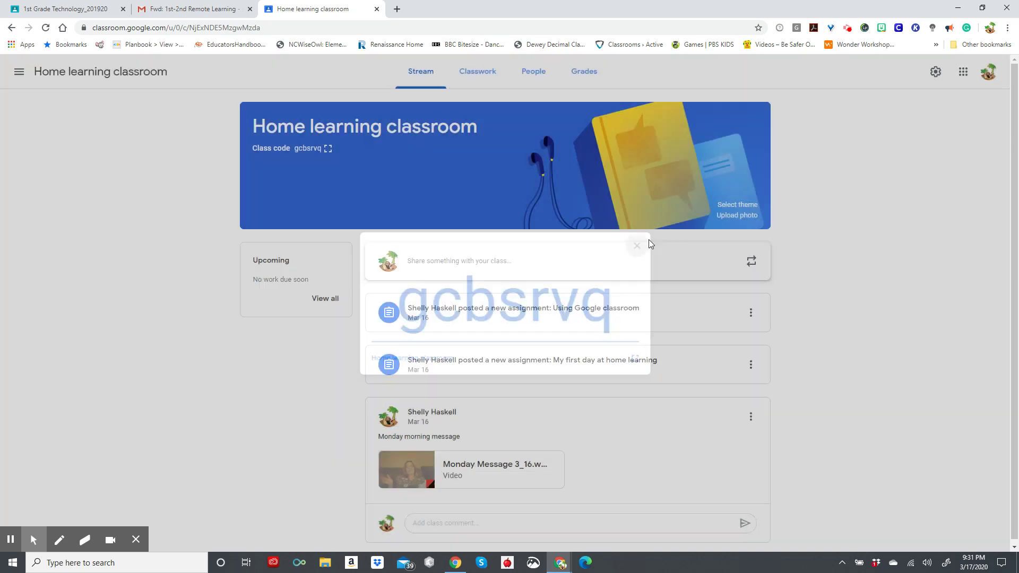
pyautogui.click(848, 27)
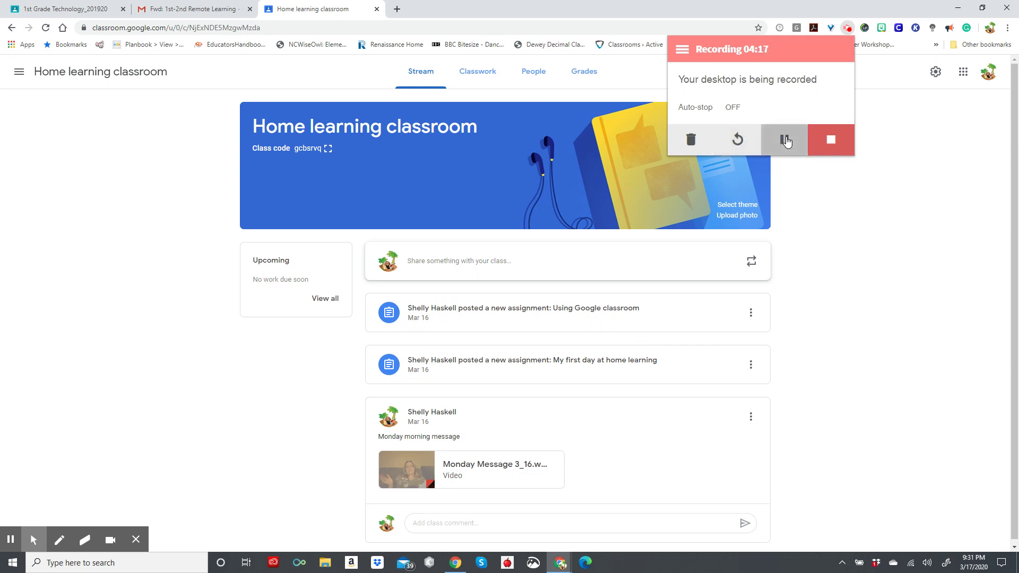
pyautogui.click(809, 191)
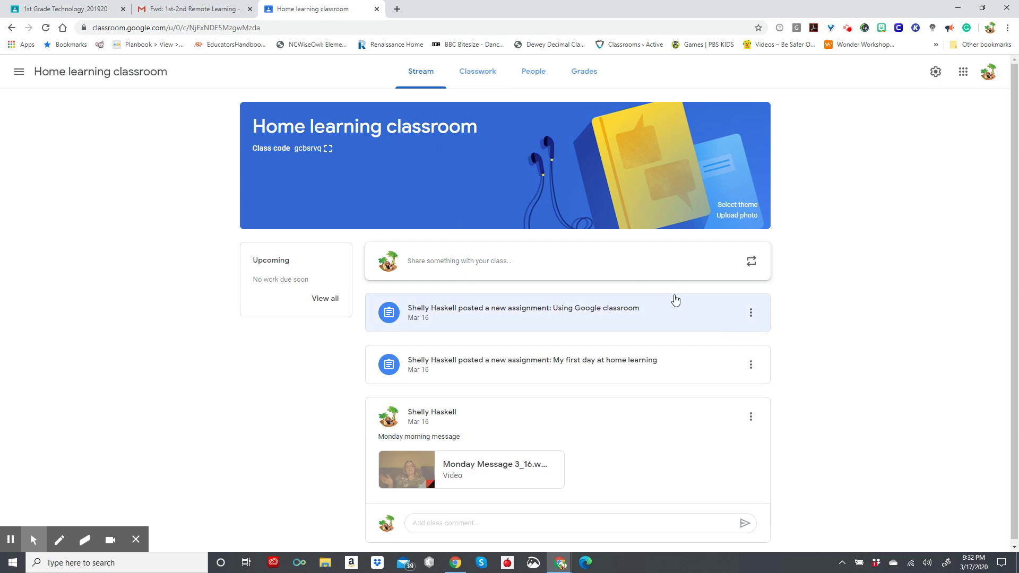
# Step: Scroll down the Home learning classroom stream
pyautogui.scroll(-1, 900, 288)
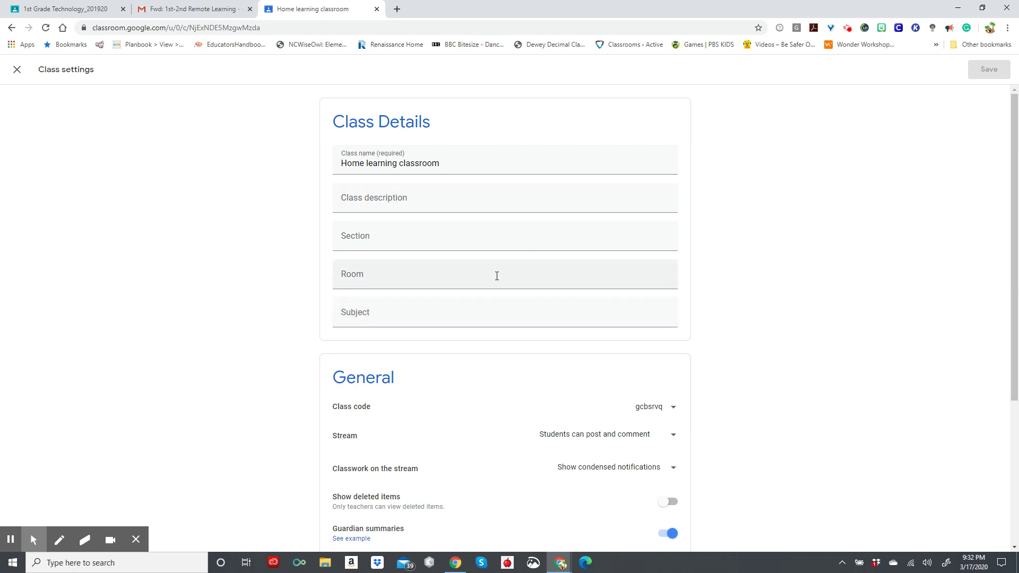
# Step: Set classwork on the stream to Hide notifications, keeping Stream at 'Students can post and comment'
pyautogui.scroll(-1, 489, 346)
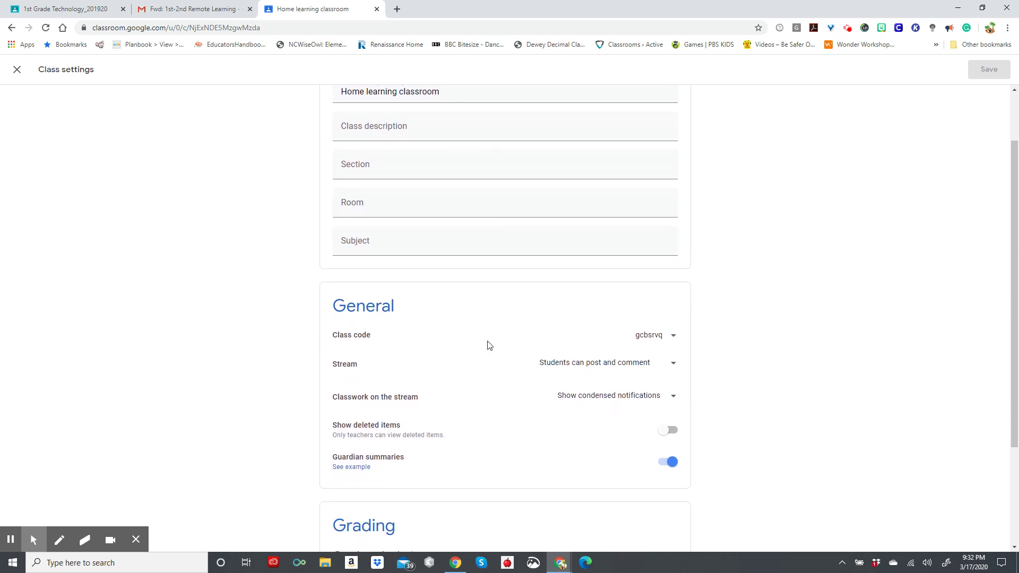
pyautogui.scroll(-1, 488, 346)
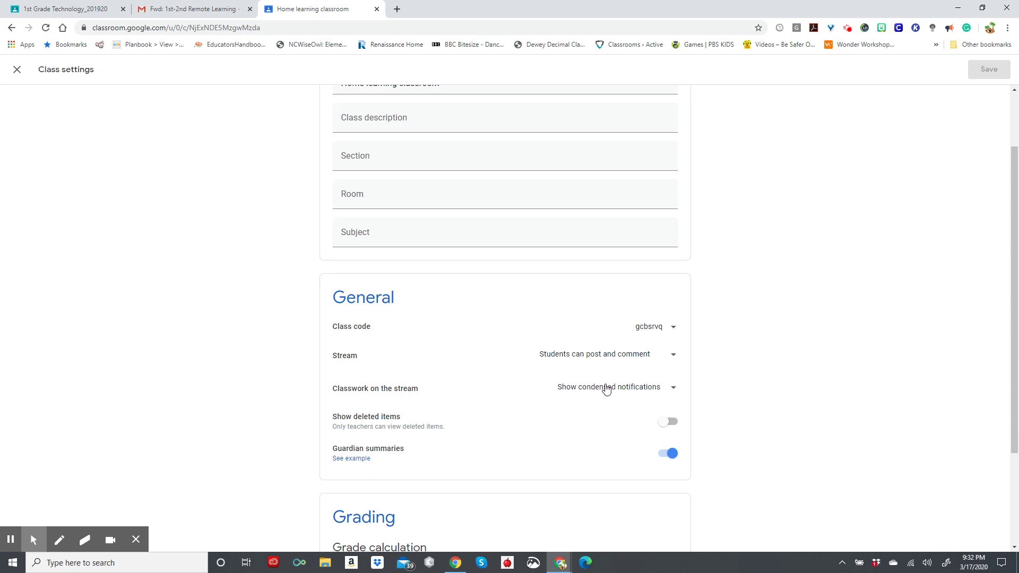
pyautogui.click(673, 391)
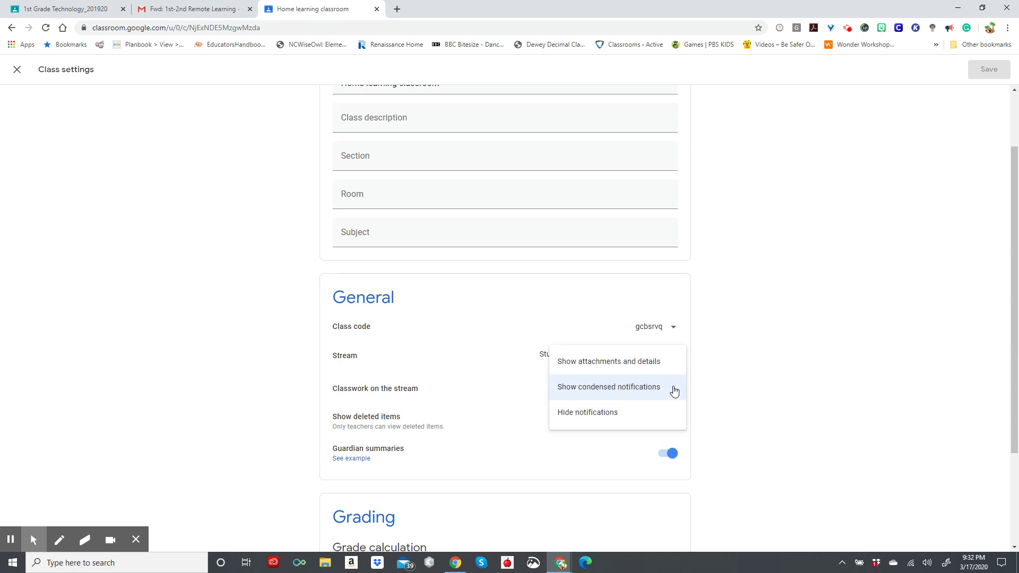
pyautogui.click(595, 416)
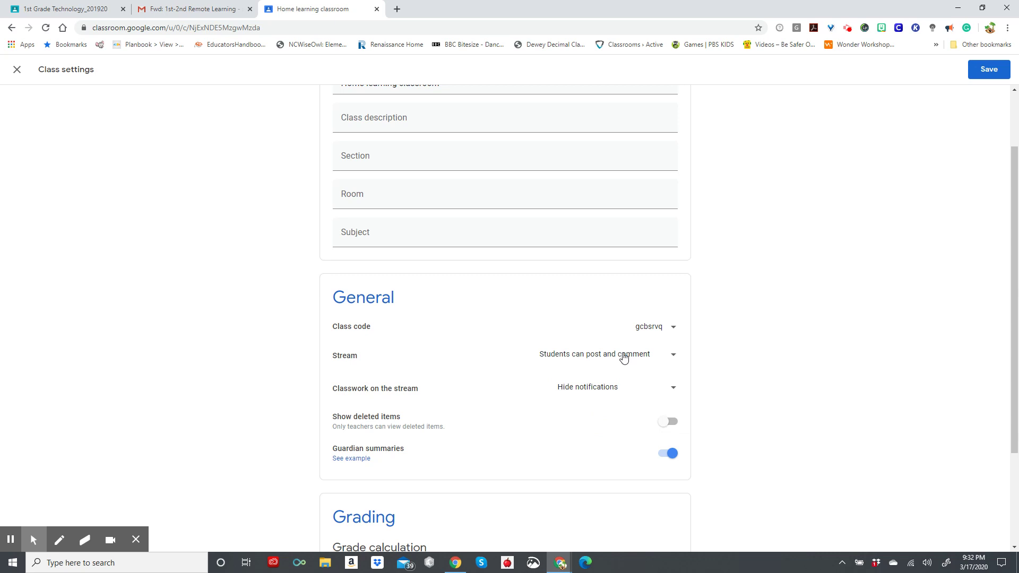
pyautogui.click(624, 358)
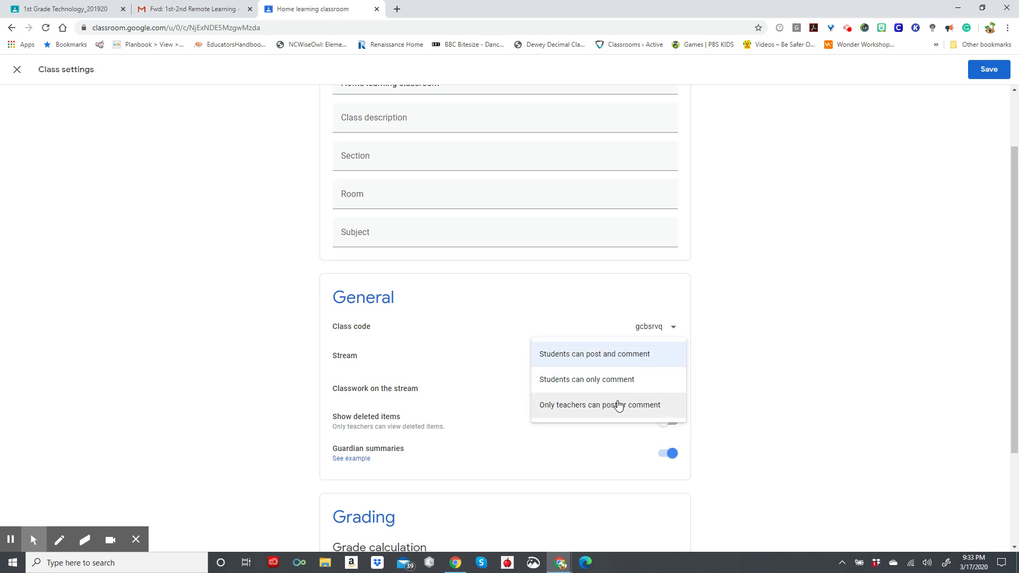
pyautogui.click(619, 357)
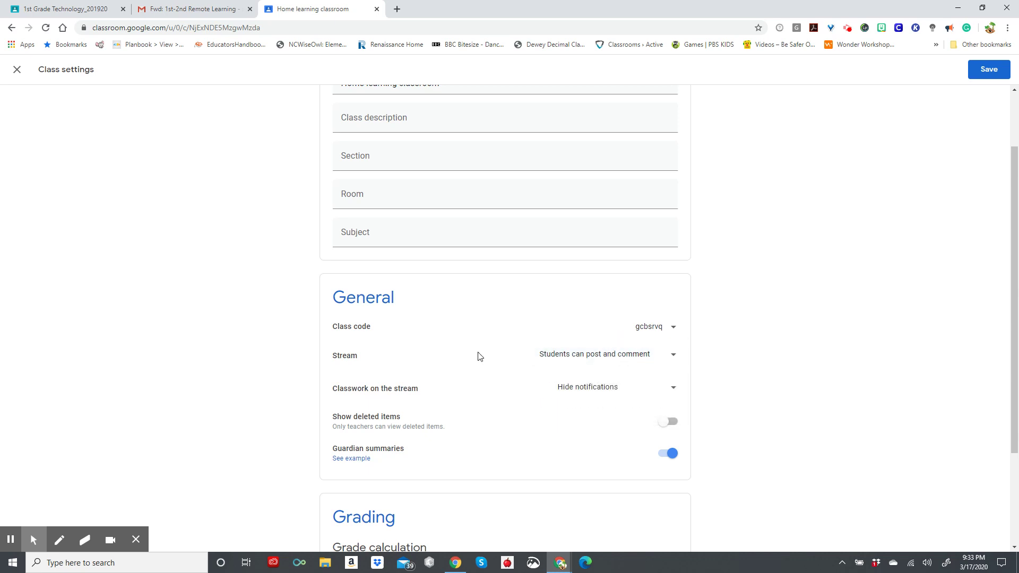
# Step: Scroll to the grade calculation settings, highlight their text, and scroll back up
pyautogui.scroll(-2, 479, 356)
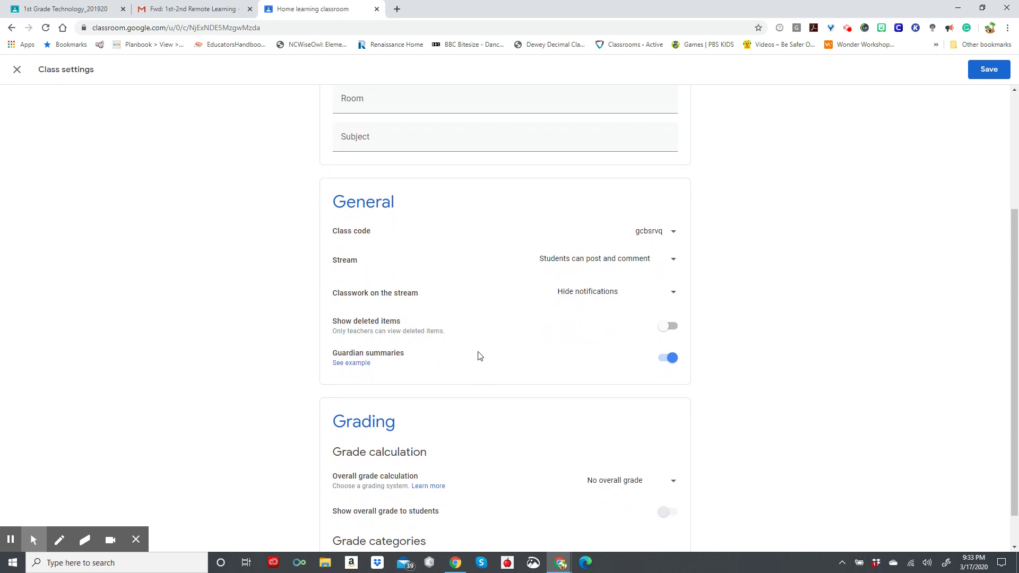
pyautogui.scroll(-1, 480, 356)
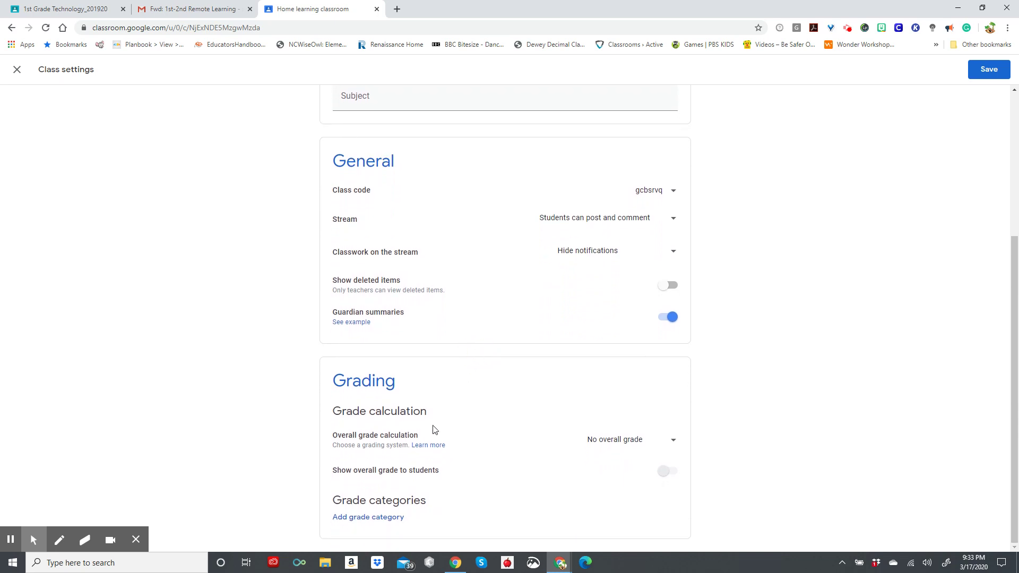
pyautogui.click(472, 408)
pyautogui.moveTo(472, 407); pyautogui.dragTo(468, 505)
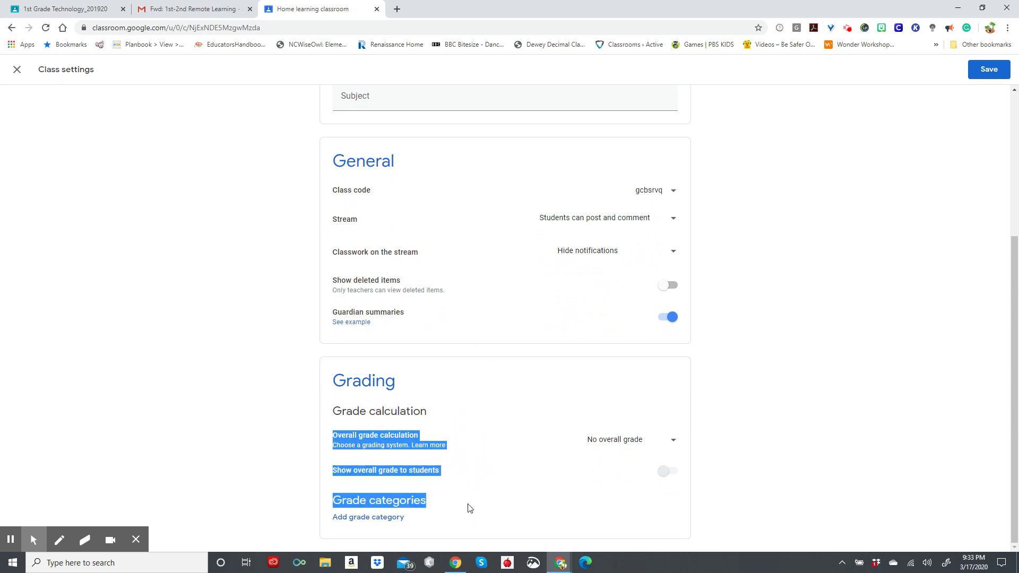
pyautogui.scroll(2, 866, 412)
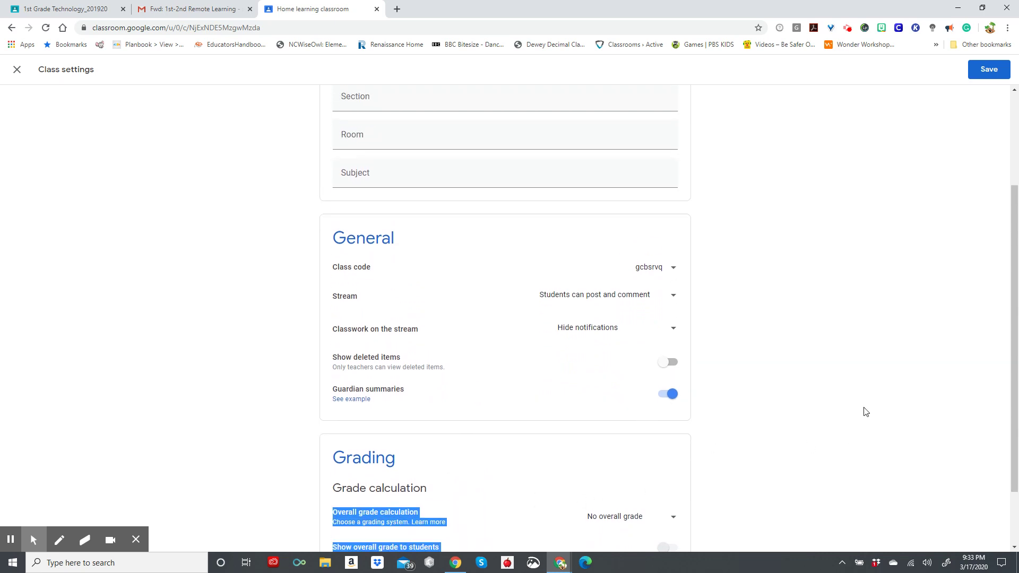
pyautogui.scroll(4, 866, 411)
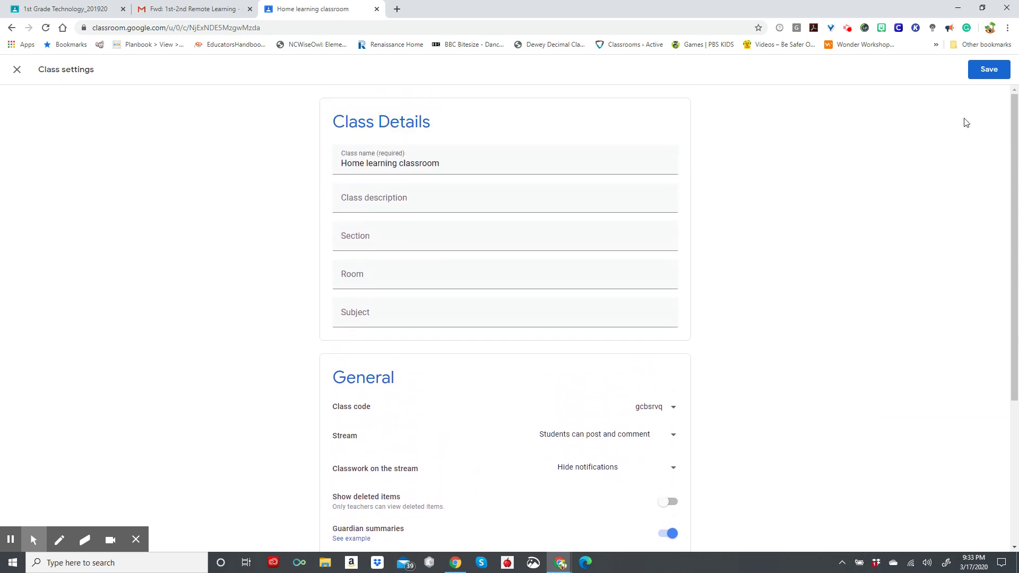
# Step: Save the changed class settings
pyautogui.click(986, 78)
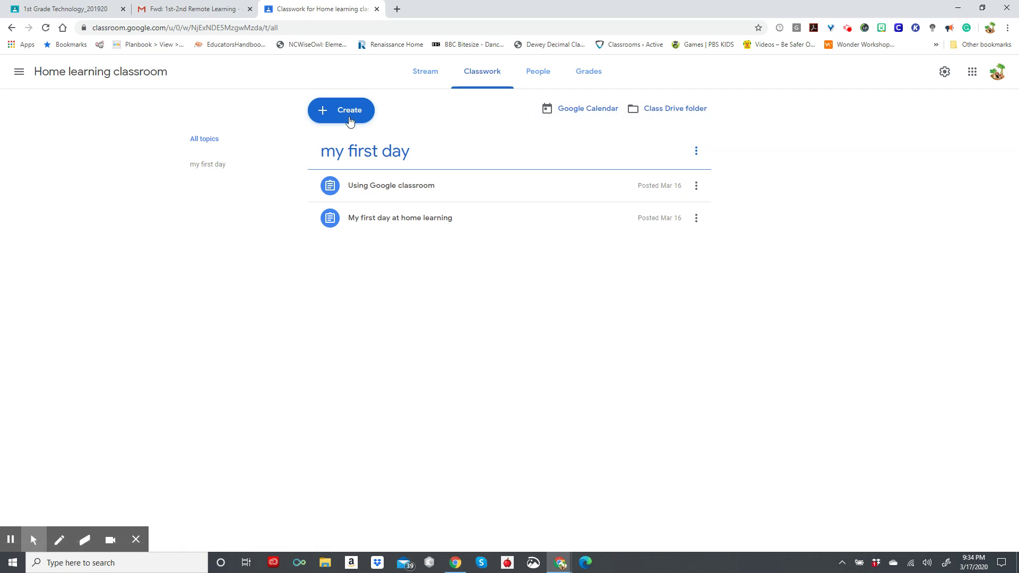
# Step: View 1st Grade Technology_201920's Classwork and Drive folder, then expand Build a Snowman
pyautogui.click(93, 8)
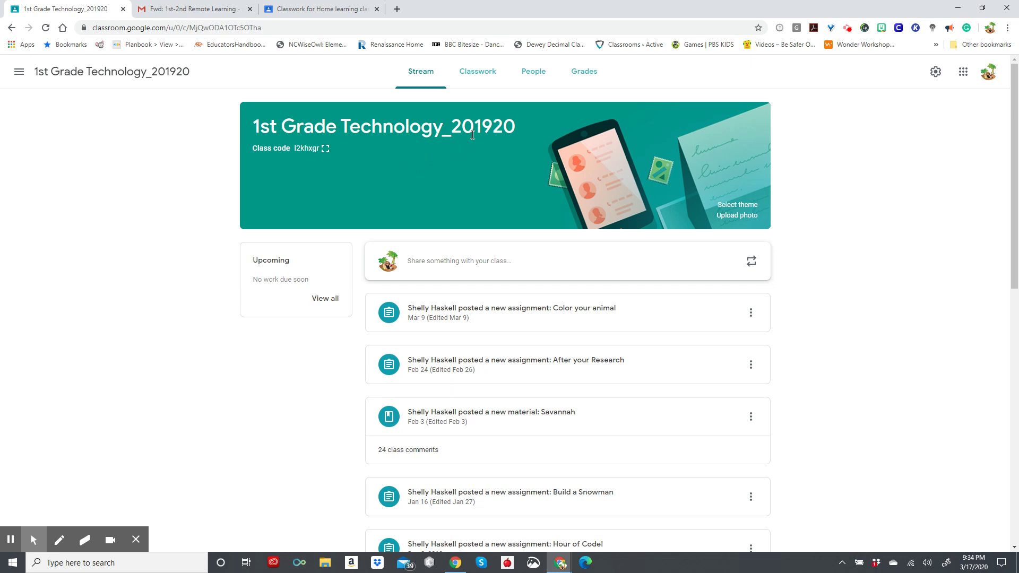
pyautogui.click(474, 74)
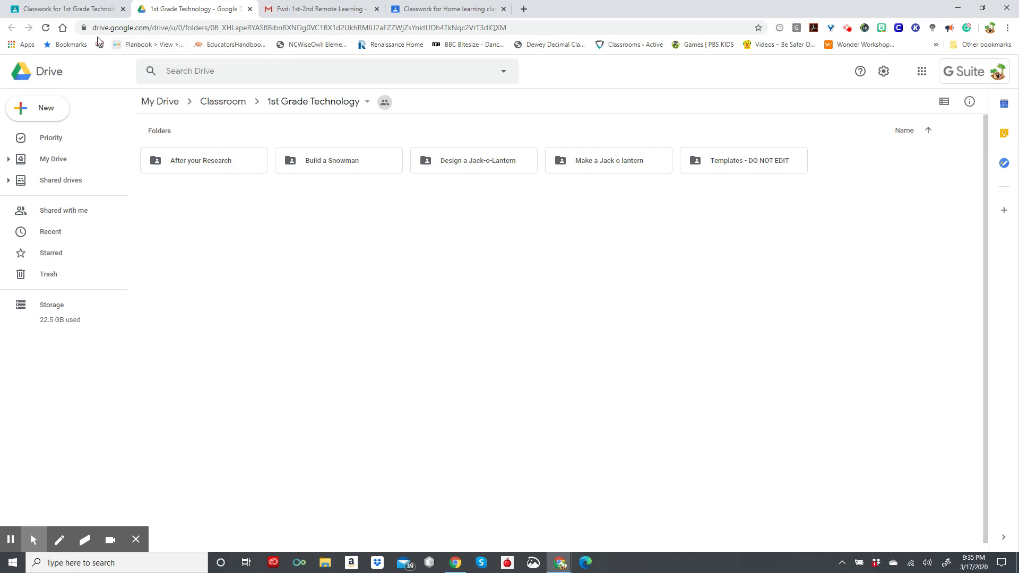
pyautogui.click(64, 10)
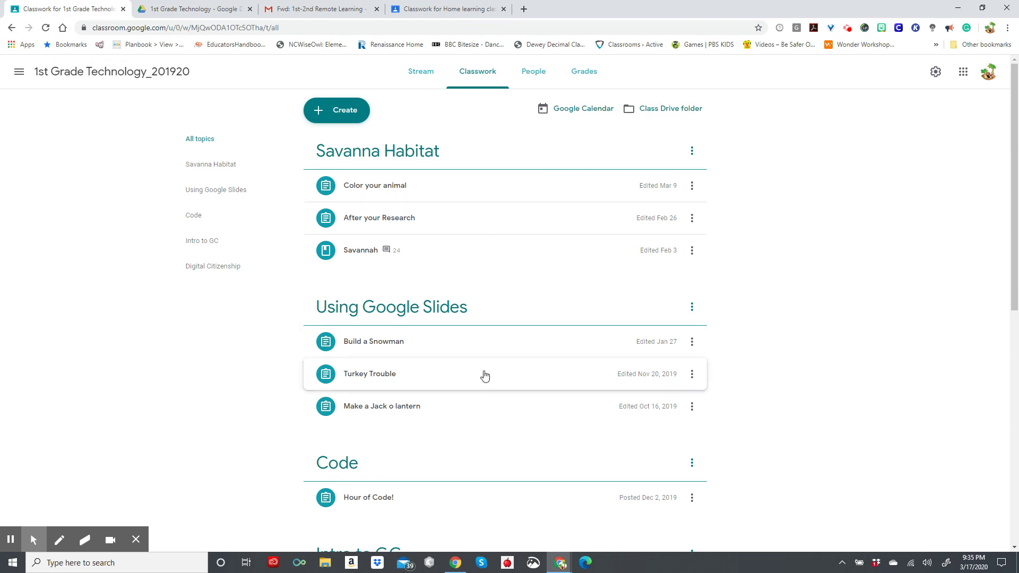
pyautogui.click(463, 341)
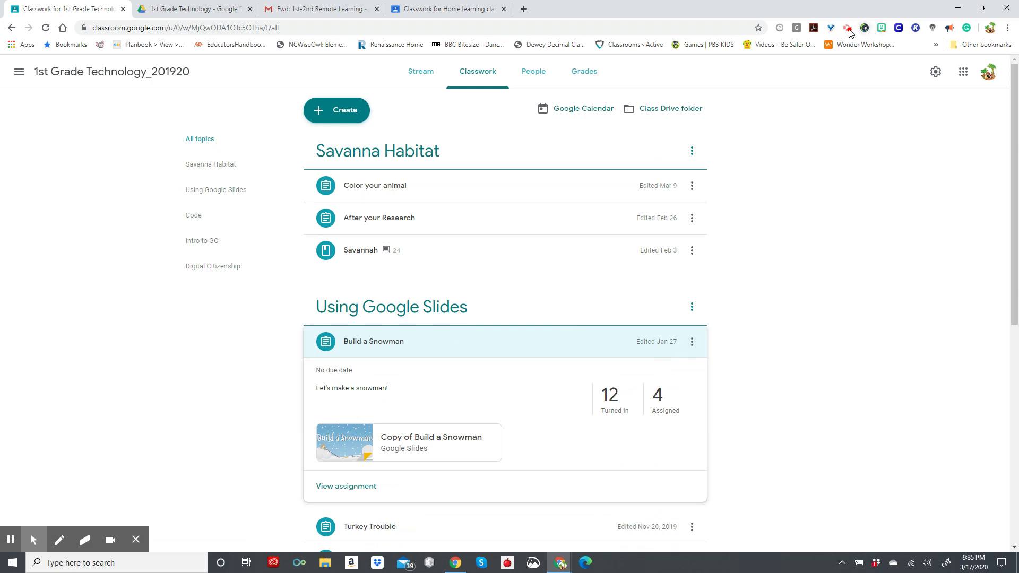
pyautogui.click(848, 28)
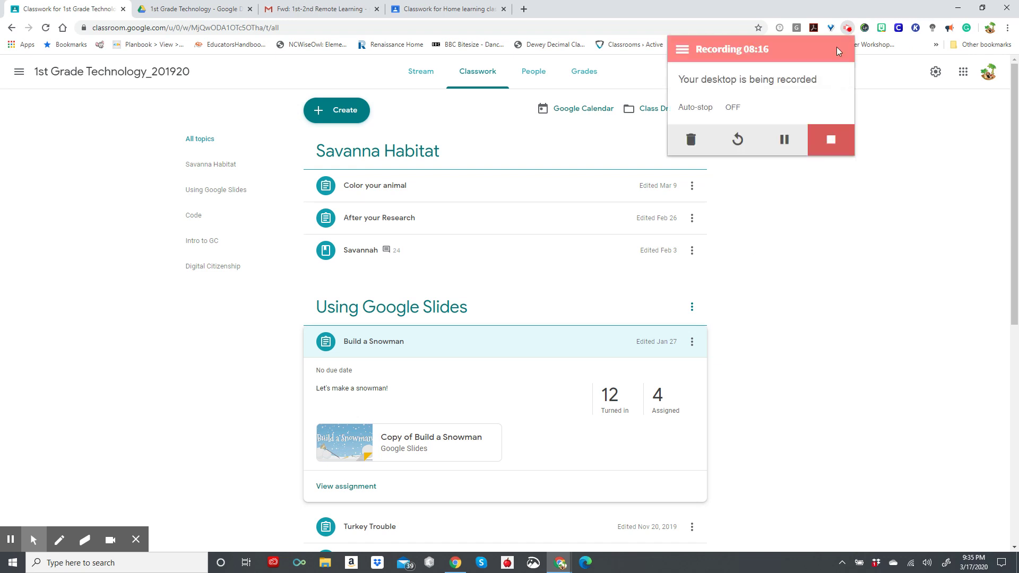
# Step: Back in Home learning classroom's Classwork, browse the Create options without adding anything
pyautogui.click(785, 140)
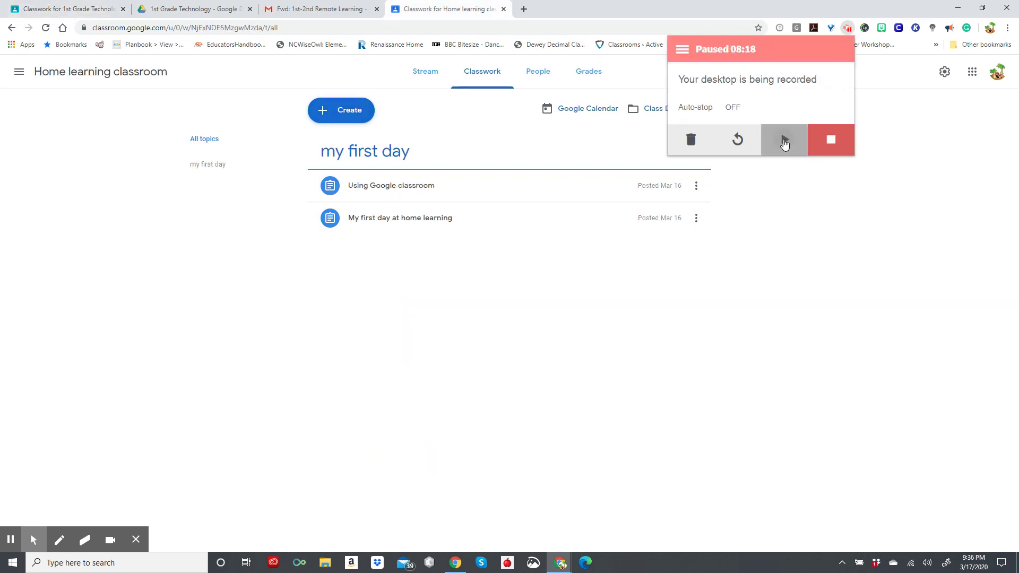
pyautogui.click(785, 142)
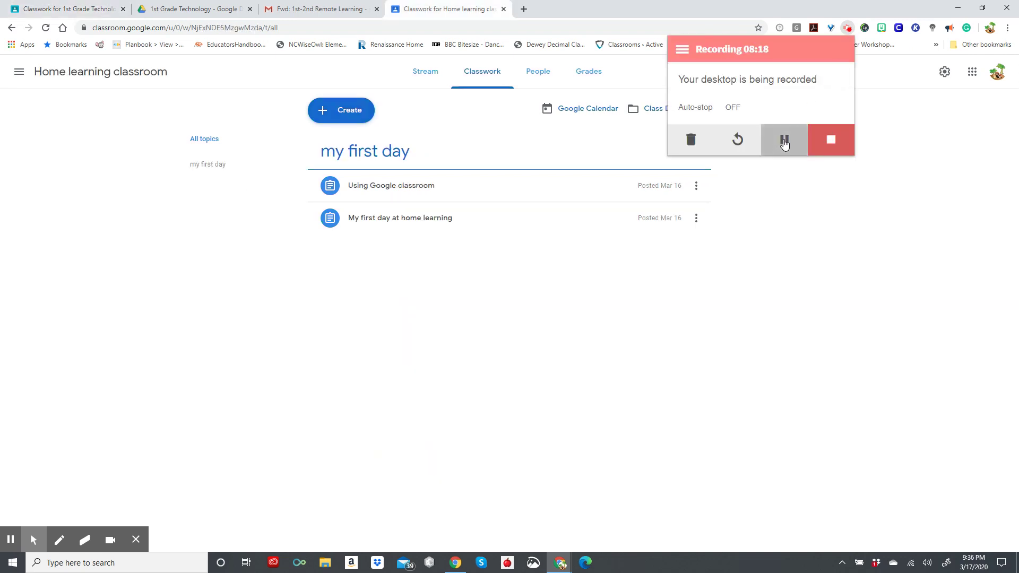
pyautogui.click(785, 214)
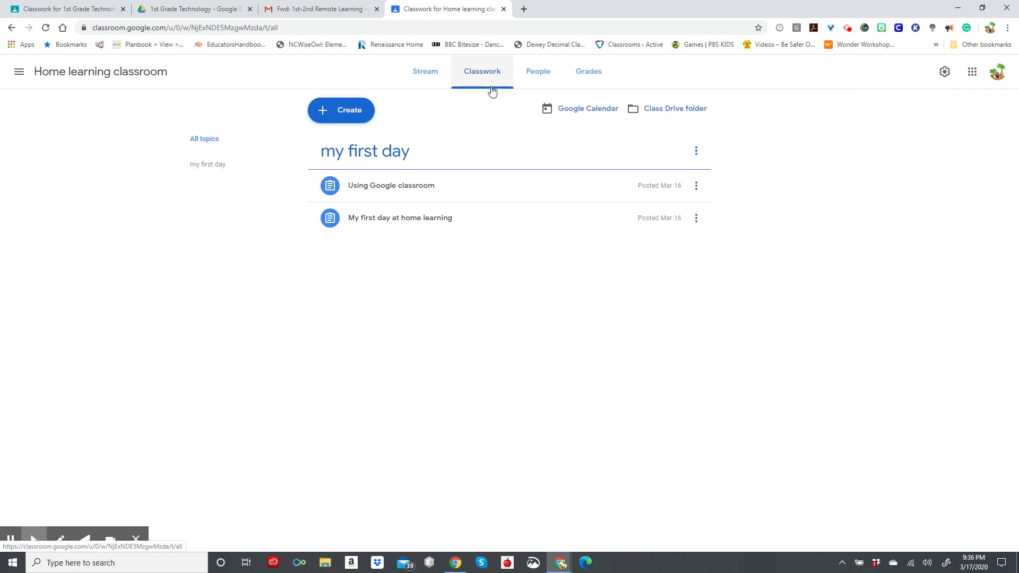
pyautogui.click(355, 110)
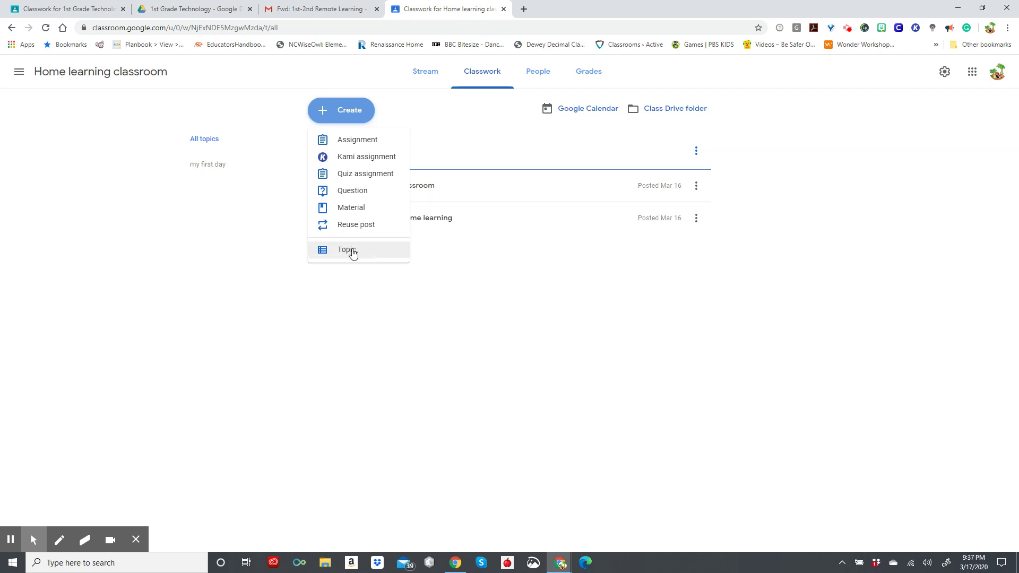
pyautogui.click(493, 241)
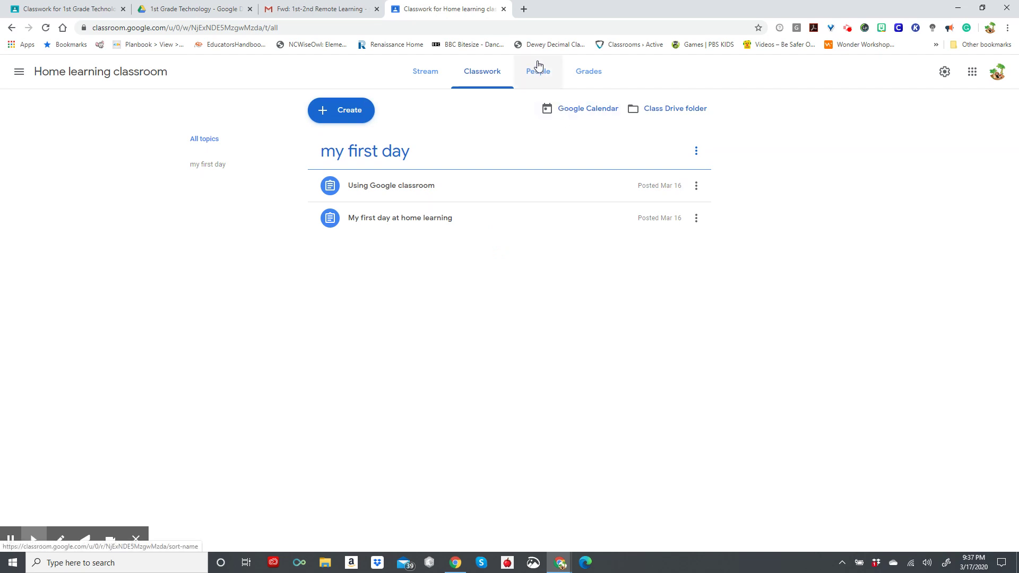
# Step: From the People page, search for a colleague by name and invite them as co-teacher
pyautogui.click(536, 74)
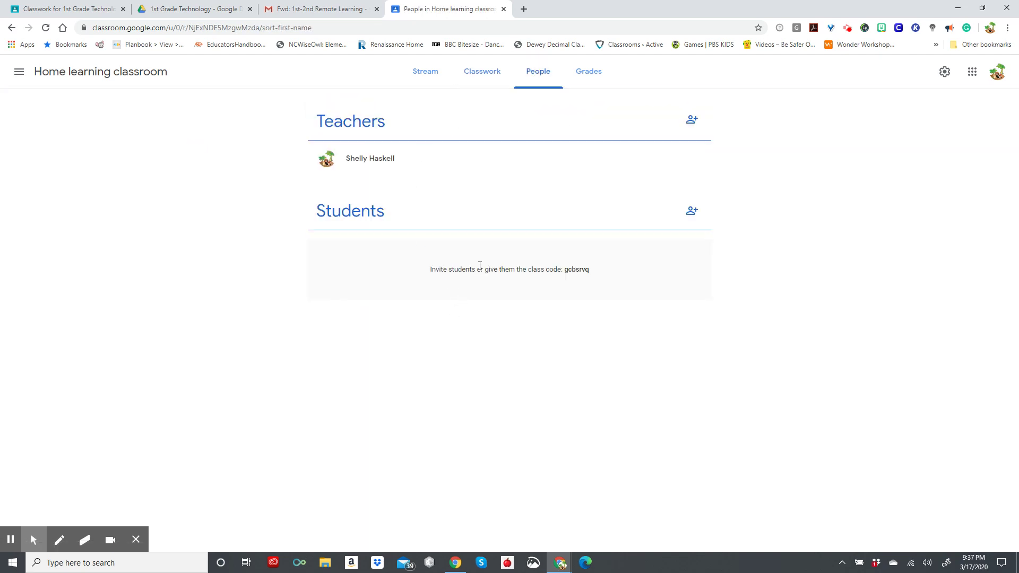
pyautogui.click(696, 126)
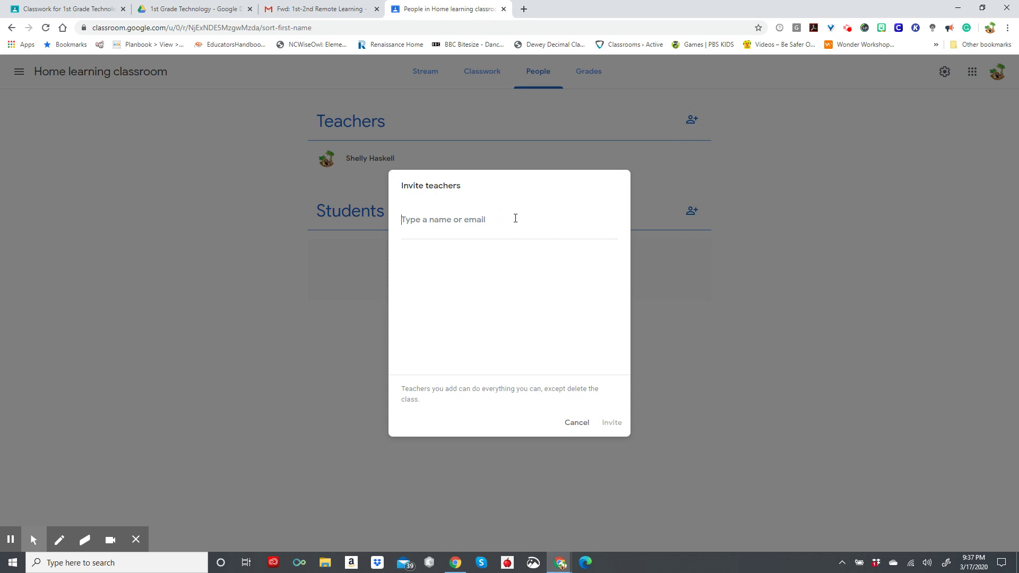
pyautogui.write('J')
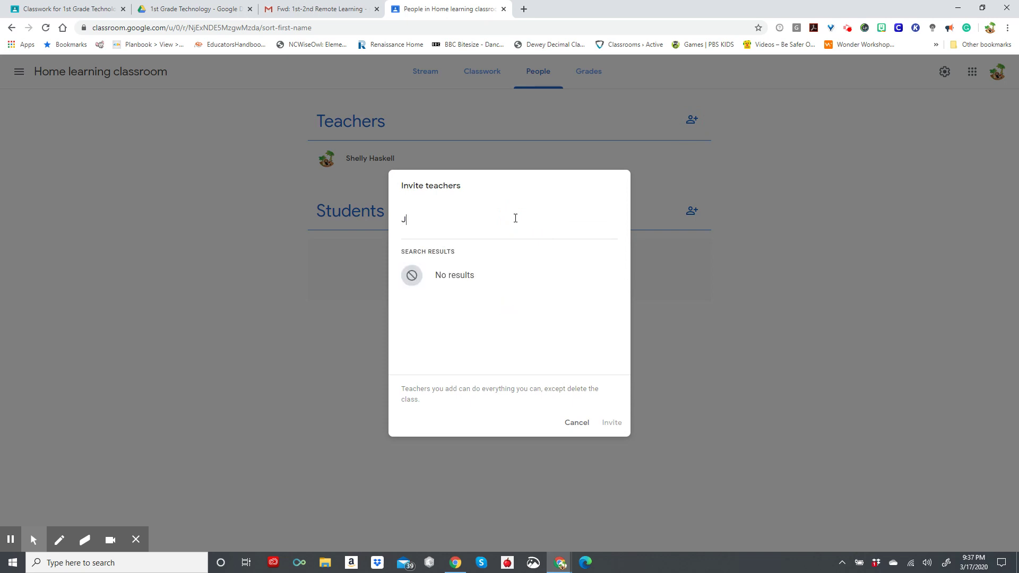
pyautogui.write('en')
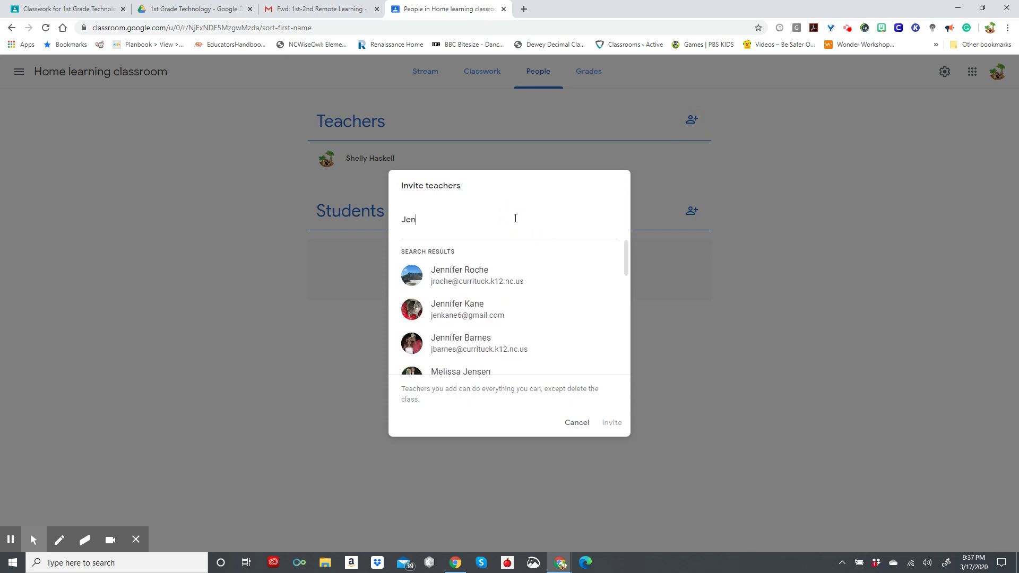
pyautogui.click(477, 284)
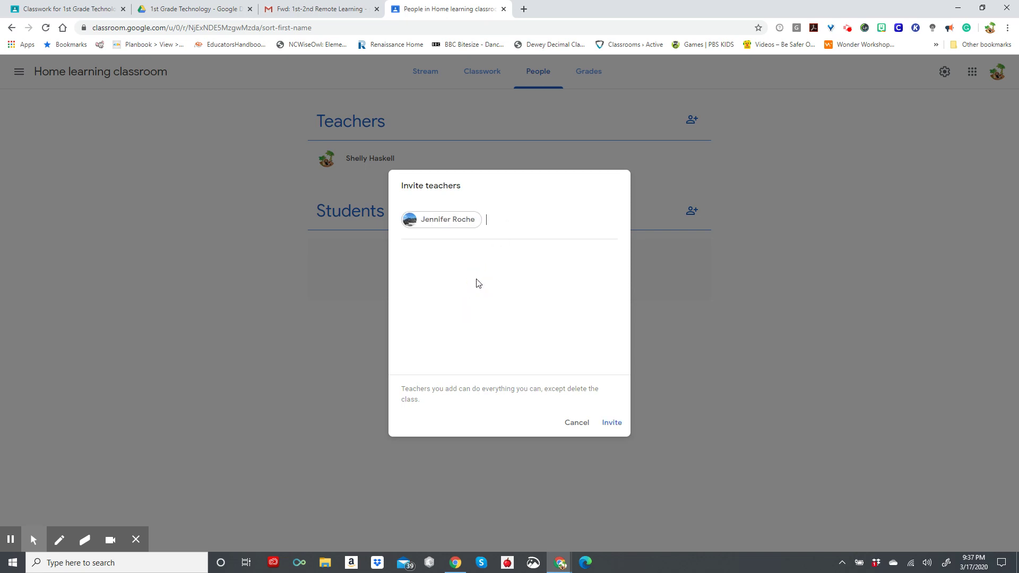
pyautogui.click(611, 423)
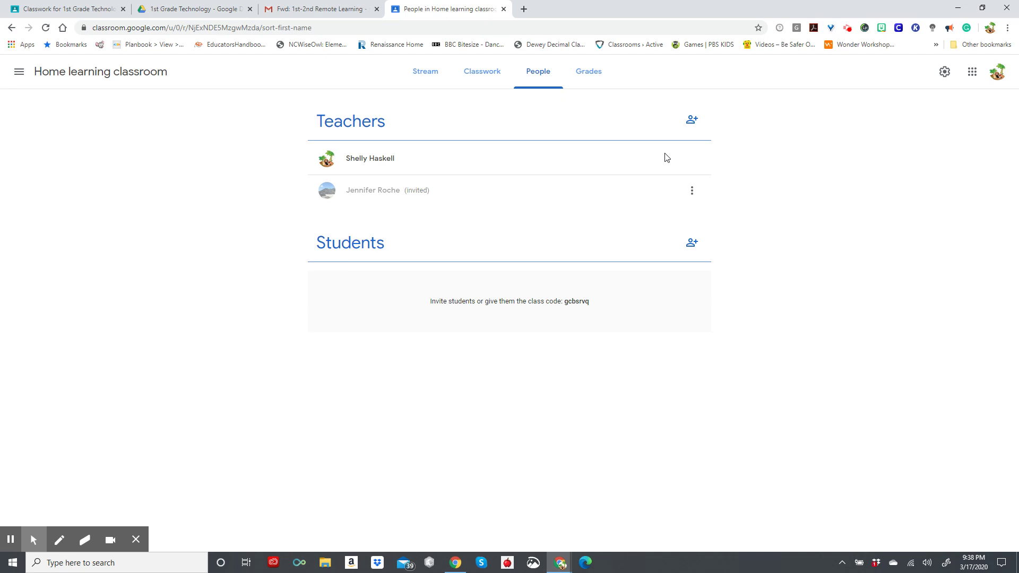
# Step: Look at the empty Grades page, then return to the class Stream
pyautogui.click(587, 77)
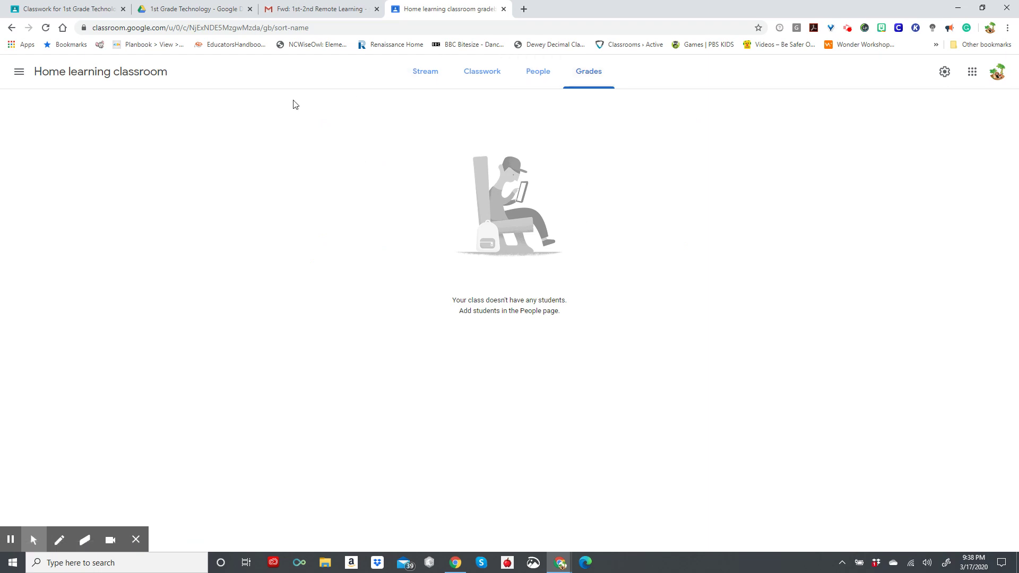
pyautogui.click(133, 80)
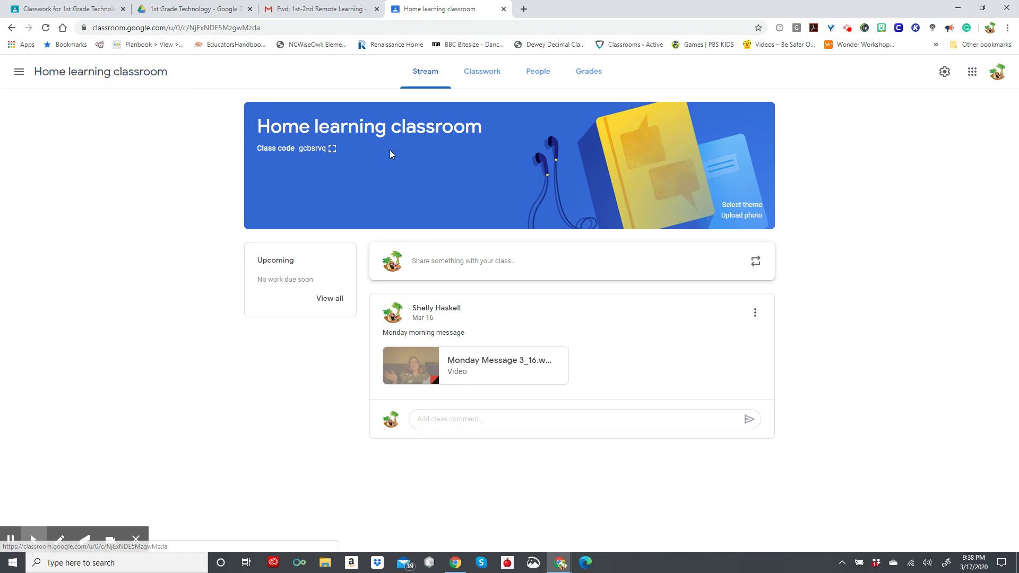